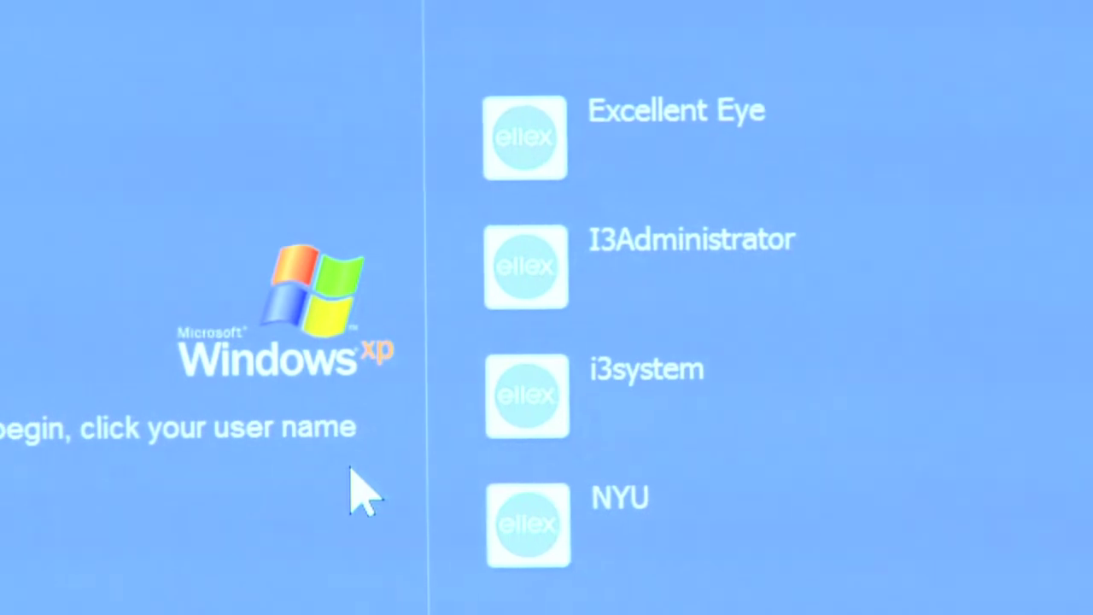
Log in to Windows with the I3Administrator account by entering the account password.
left_click(646, 255)
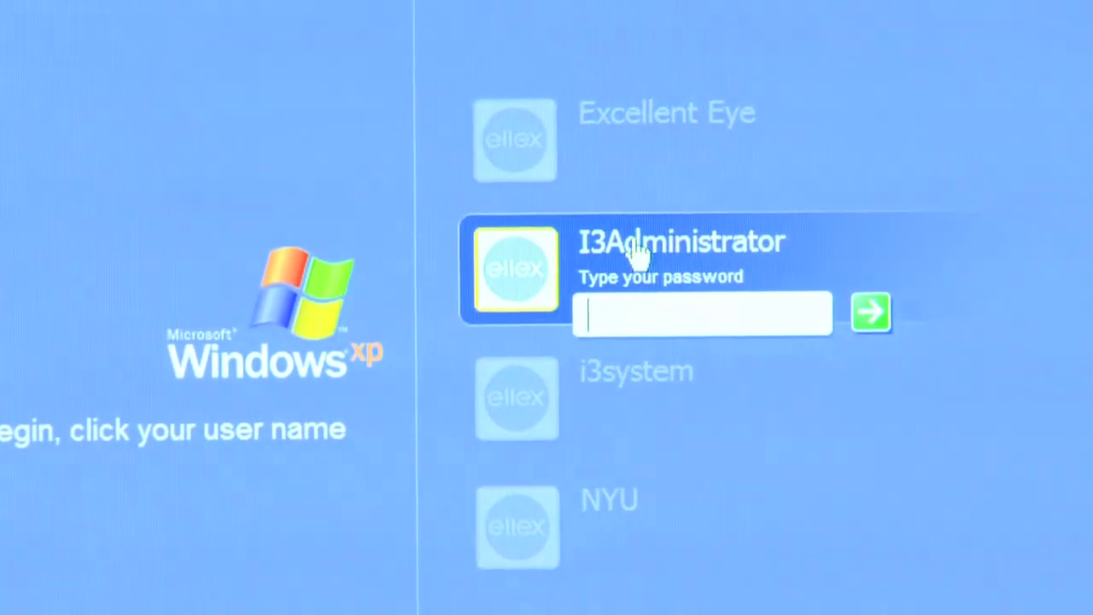
type("****")
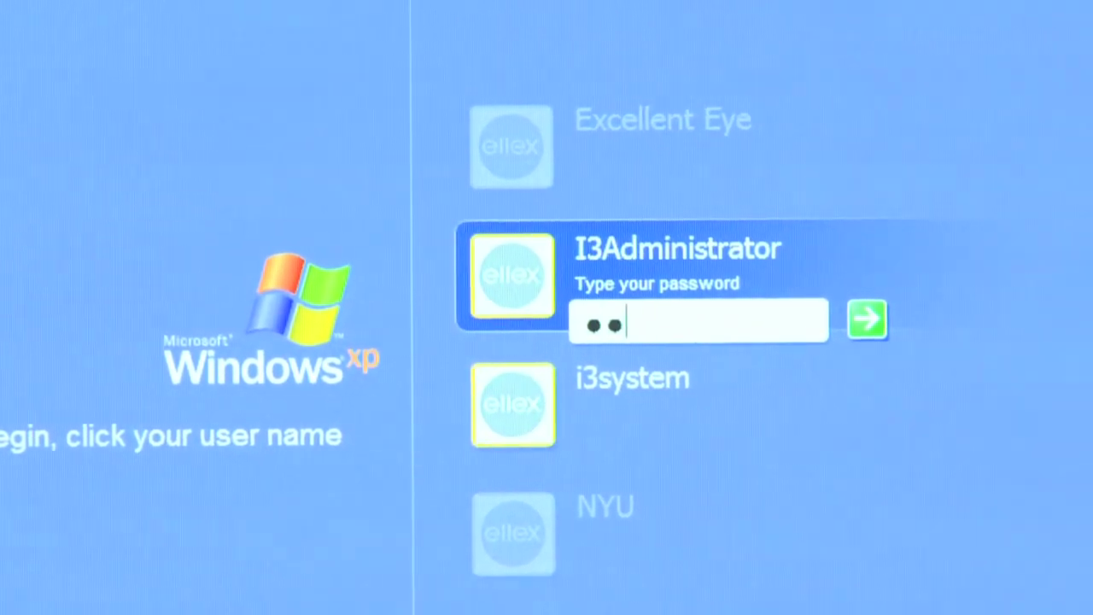
type("*****")
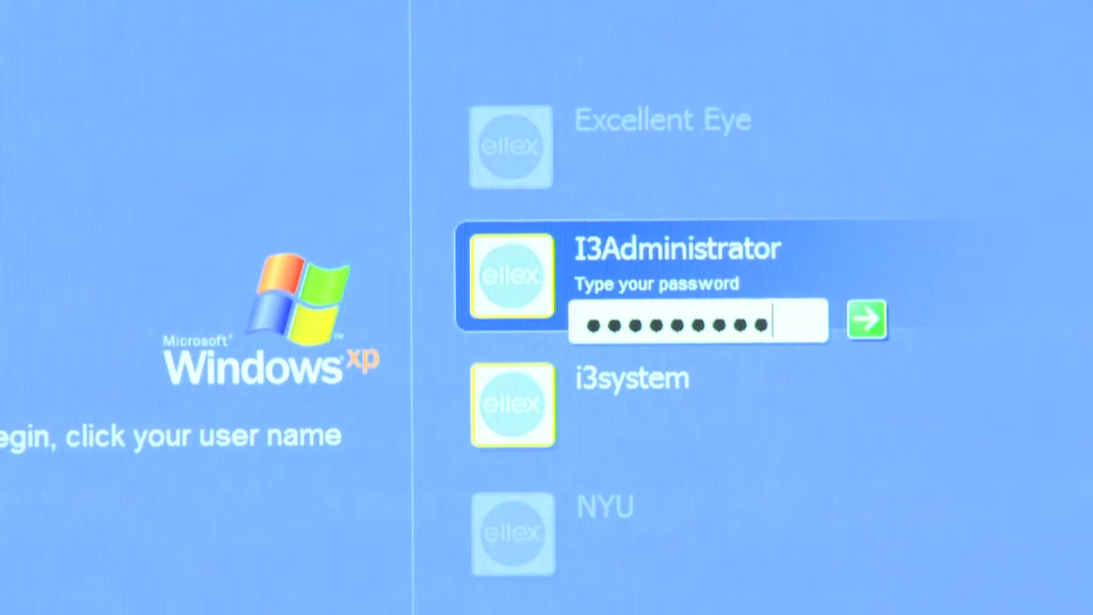
left_click(866, 319)
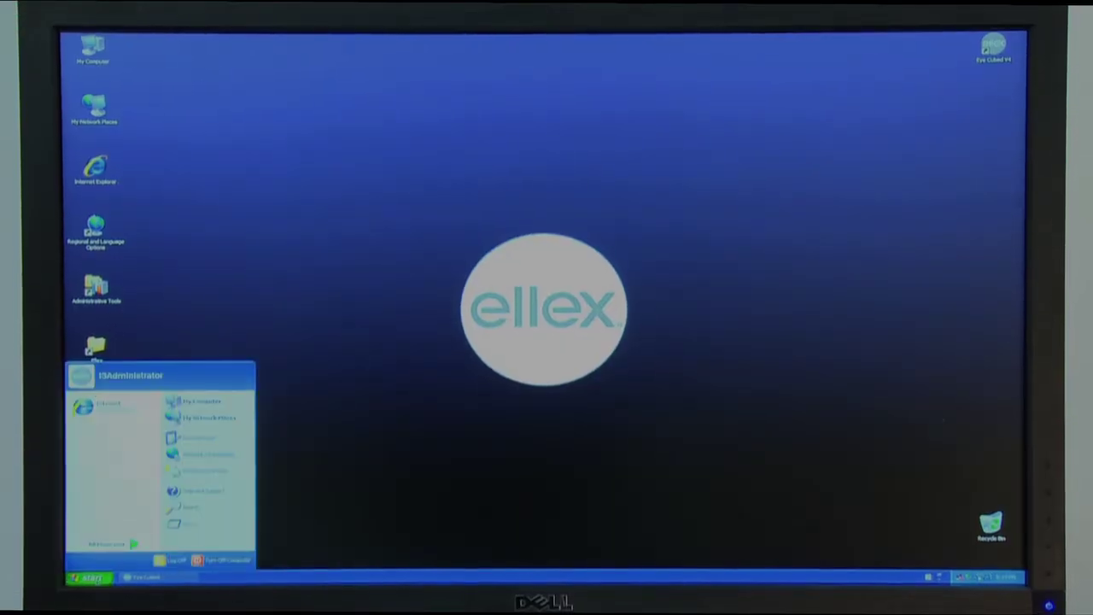
Open Regional and Language Options from Control Panel and set the standards and formats to French (France).
left_click(200, 436)
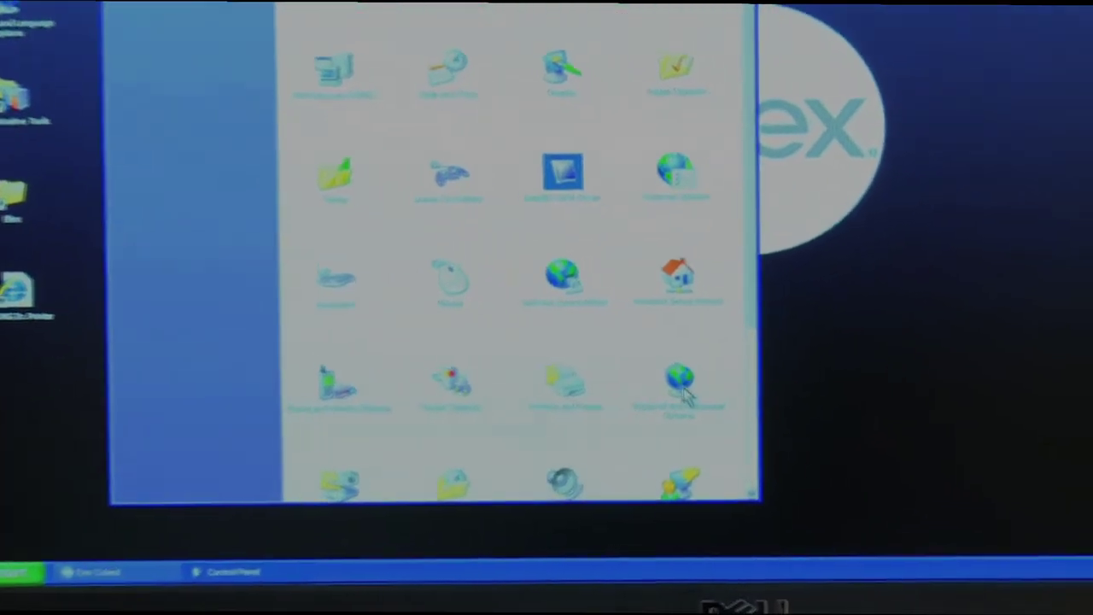
left_click(751, 363)
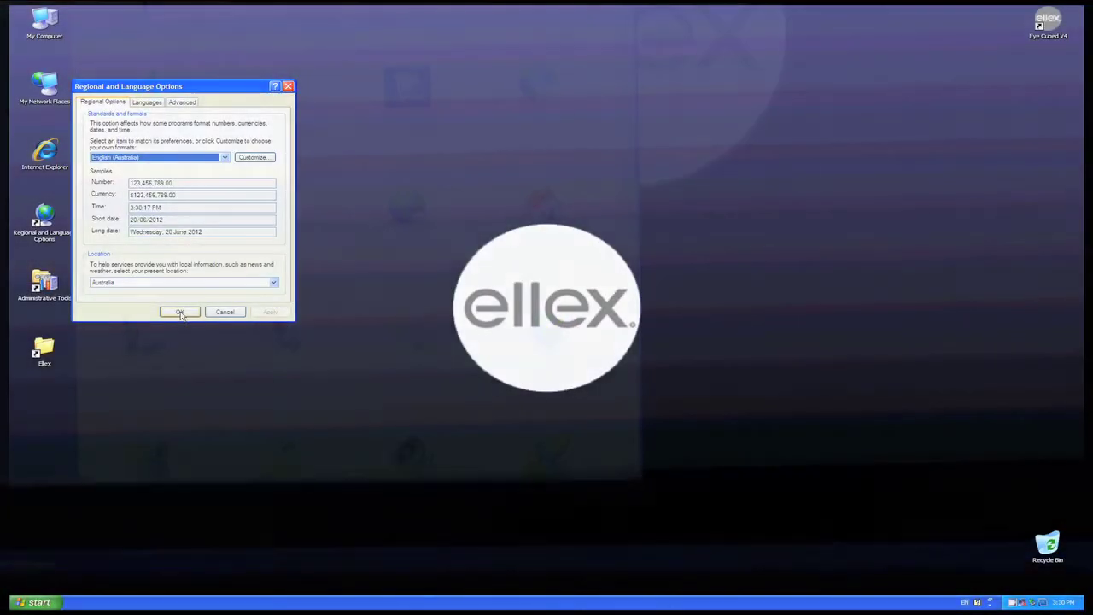
left_click(225, 158)
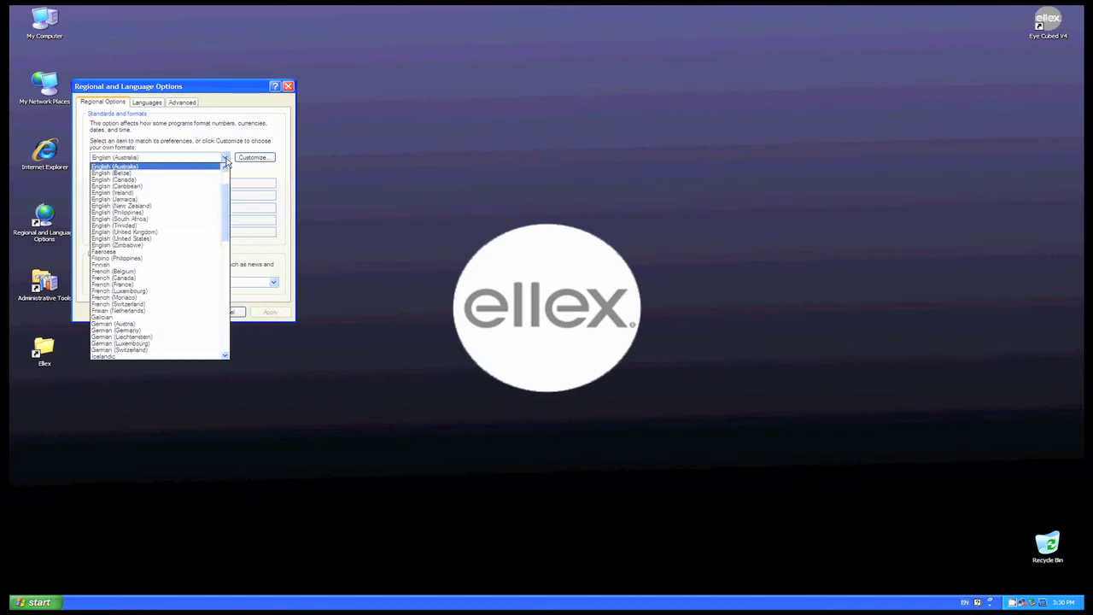
key("f")
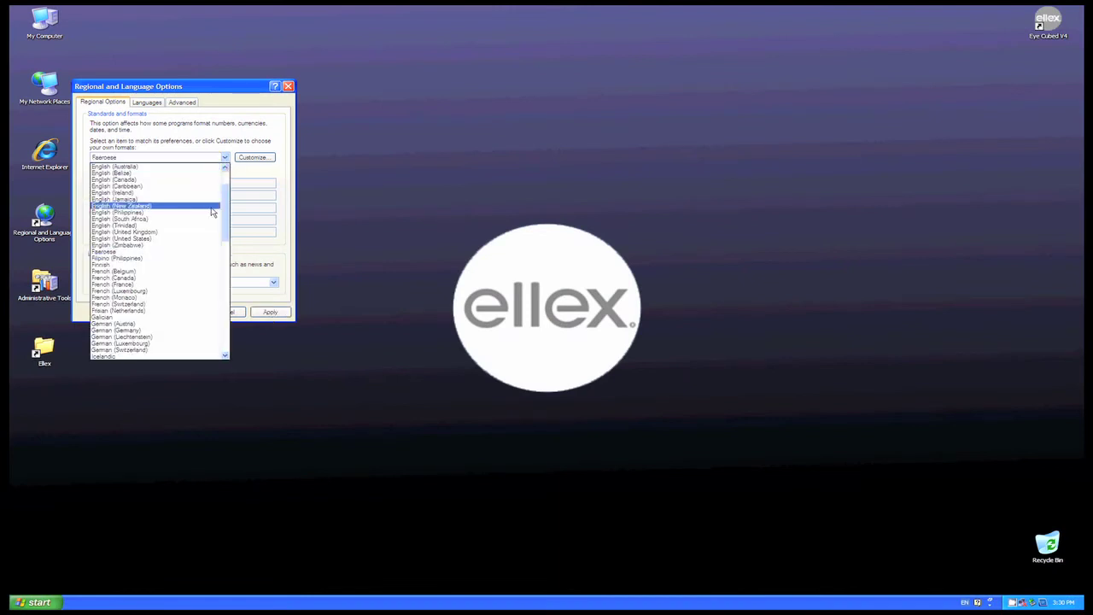
left_click(151, 284)
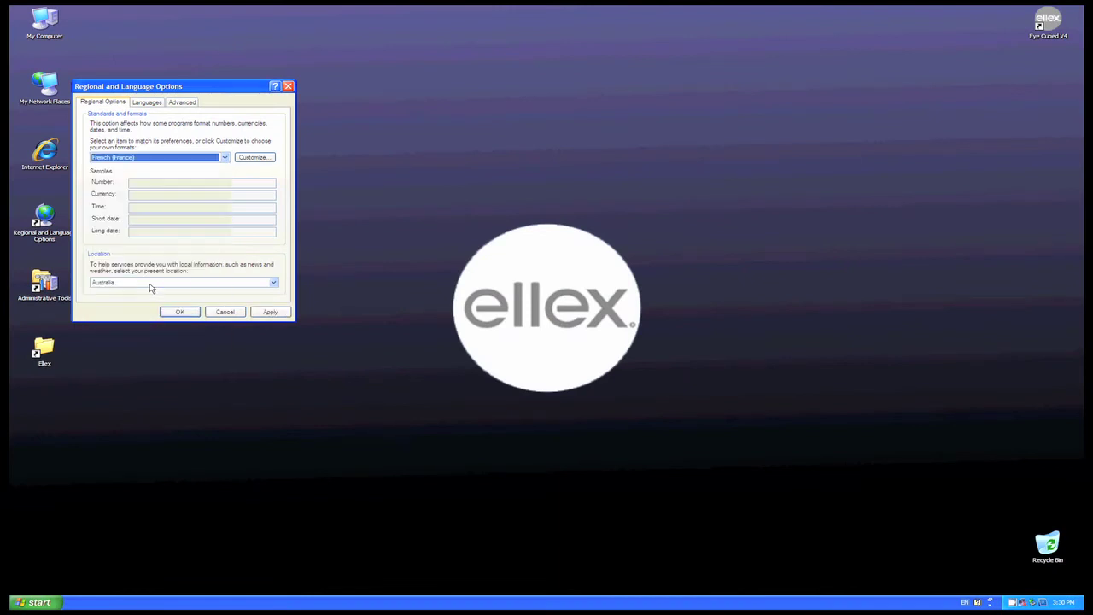
Set the present location for local information services to France.
left_click(271, 284)
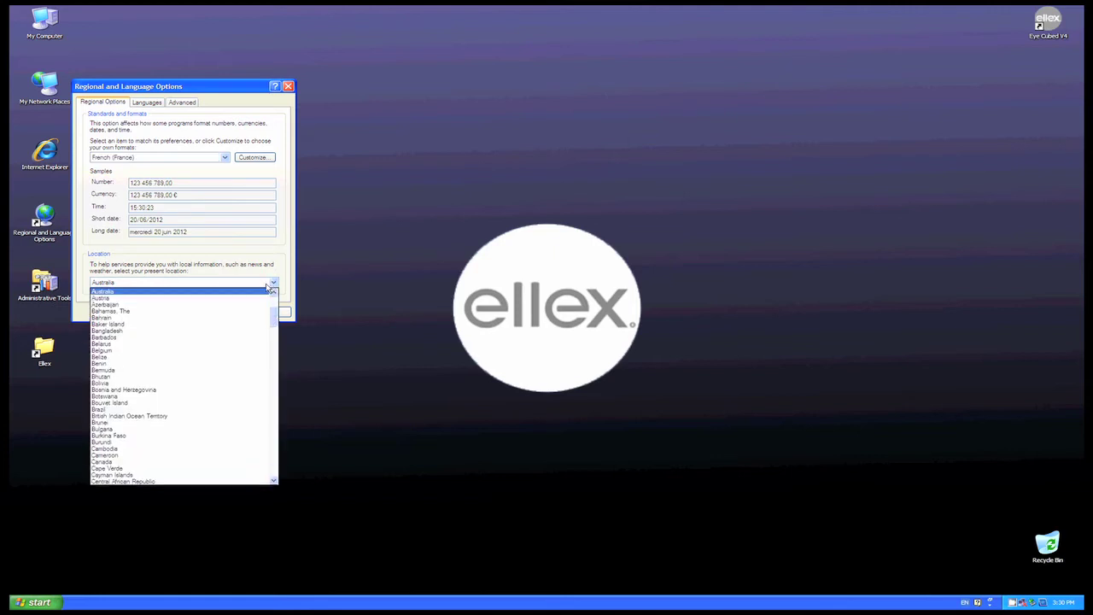
key("f")
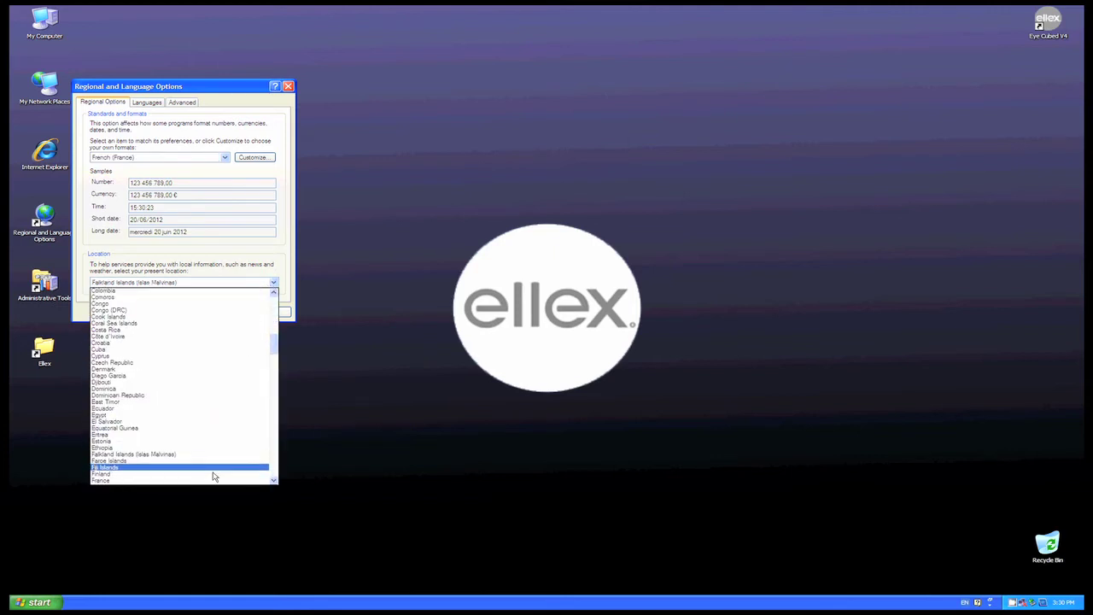
scroll(213, 476, "down", 1)
left_click(209, 470)
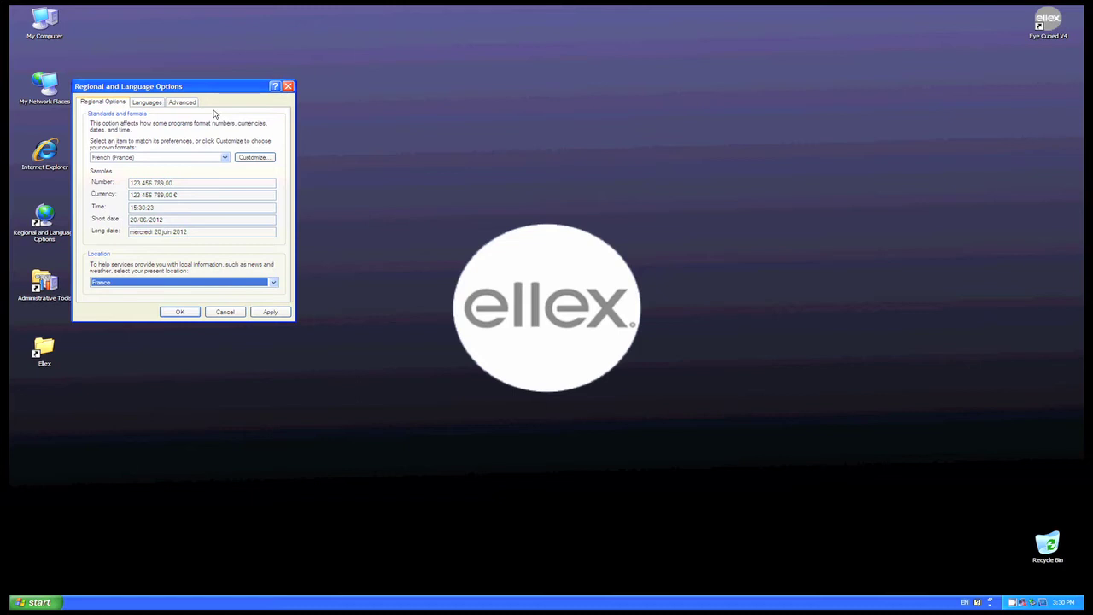
Set the language used in menus and dialogs to français, then apply and close the regional options.
left_click(153, 106)
left_click(186, 236)
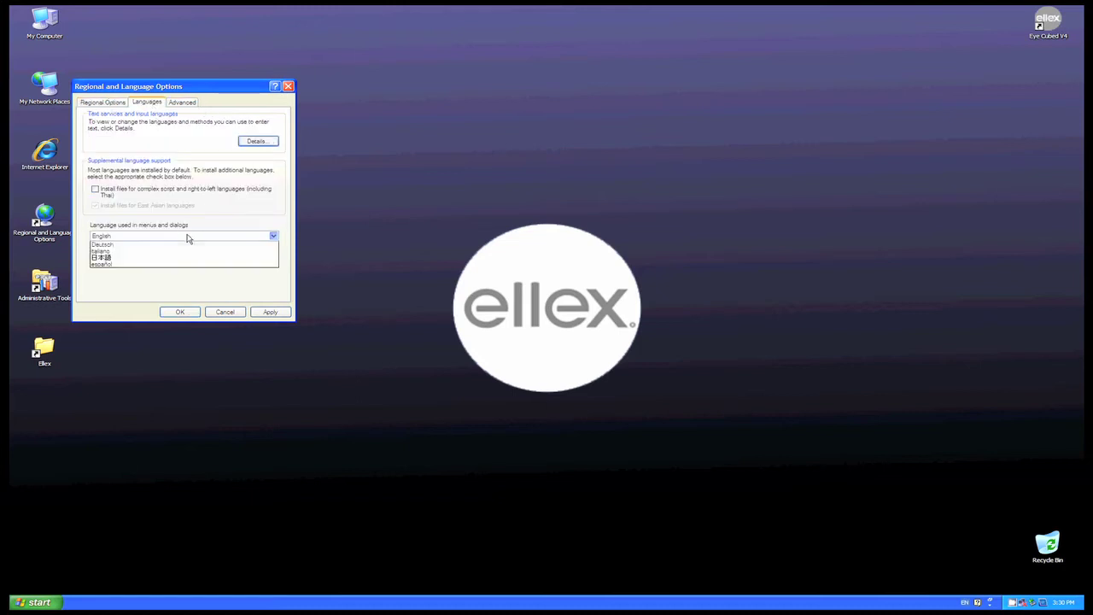
left_click(179, 253)
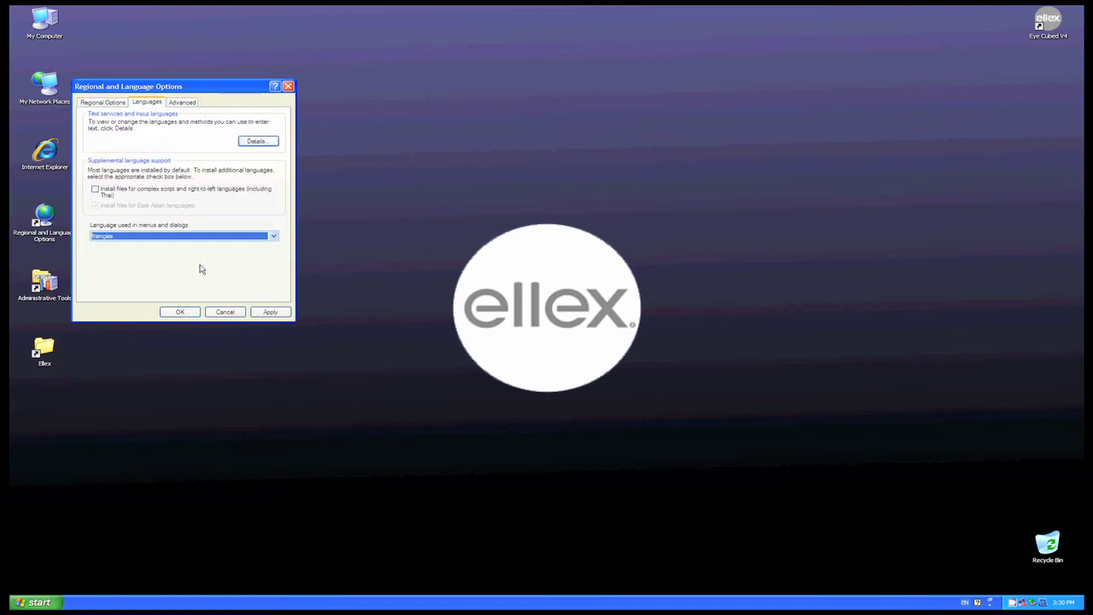
left_click(269, 313)
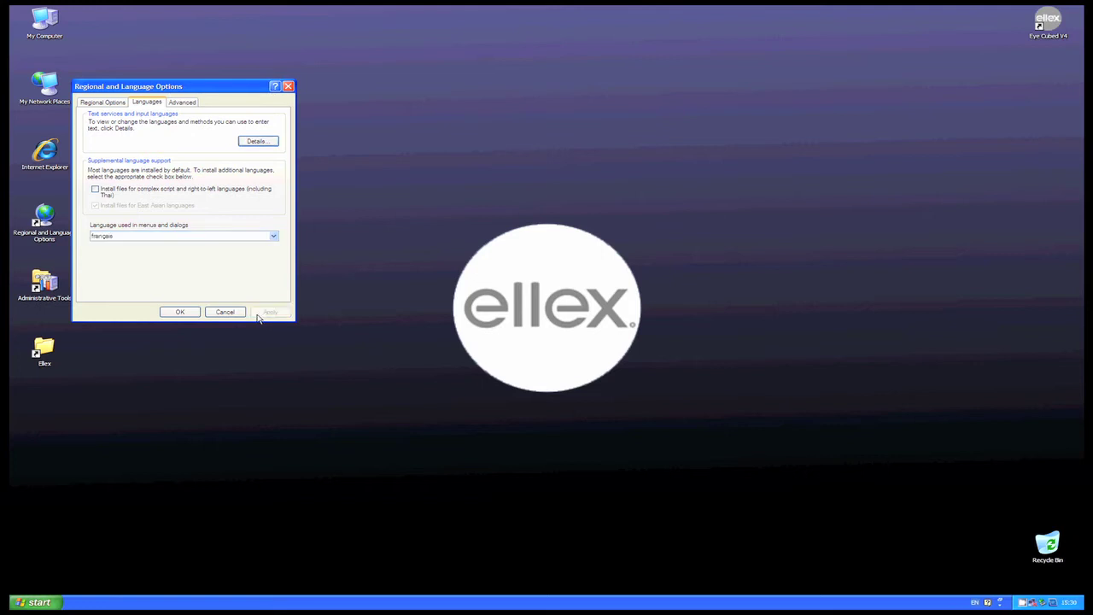
left_click(180, 312)
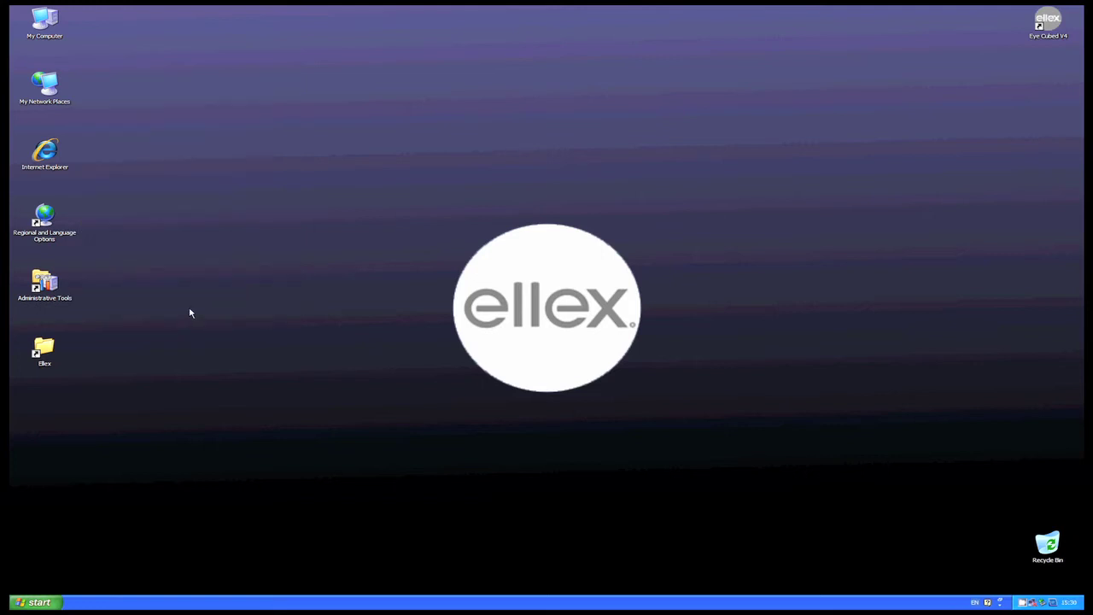
Launch Eye Cubed V4 and, in its general utility settings, enable automatic patient ID generation and toggle showing patient sessions in search.
left_click(1048, 36)
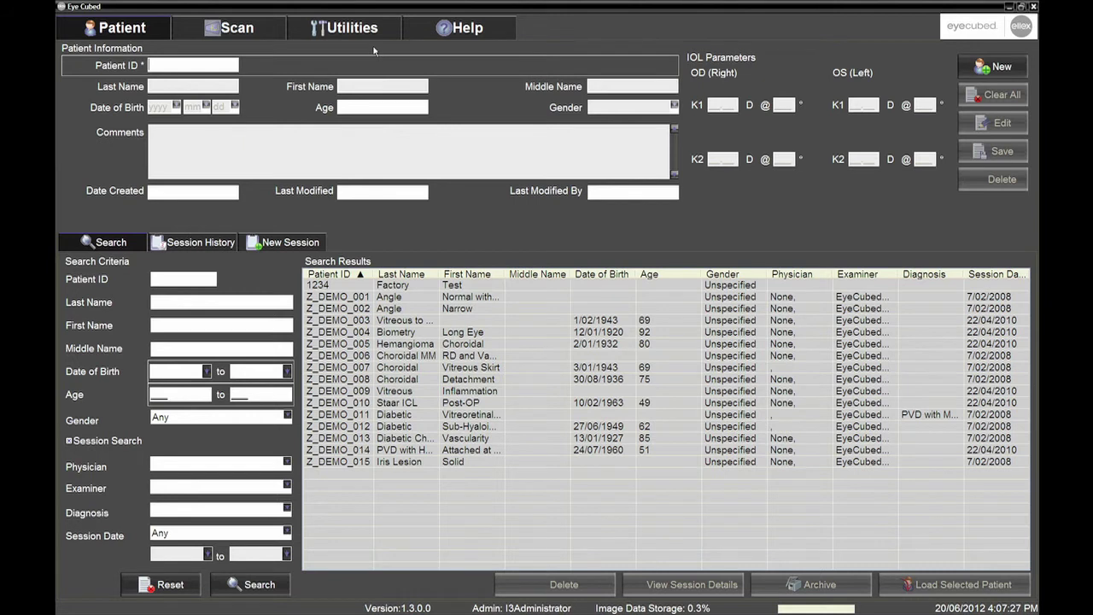
left_click(371, 34)
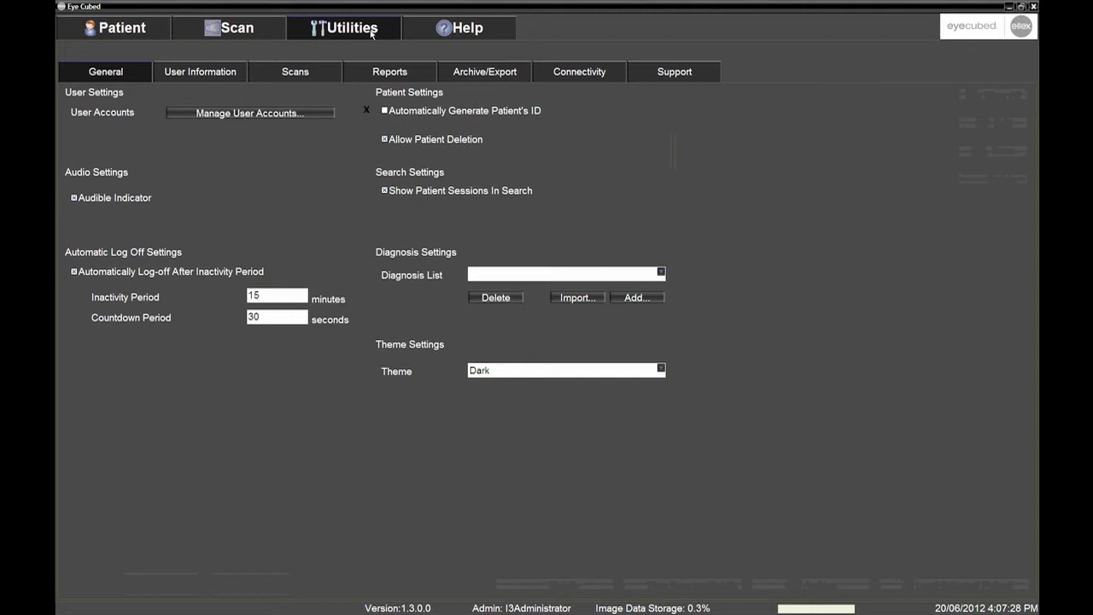
left_click(384, 111)
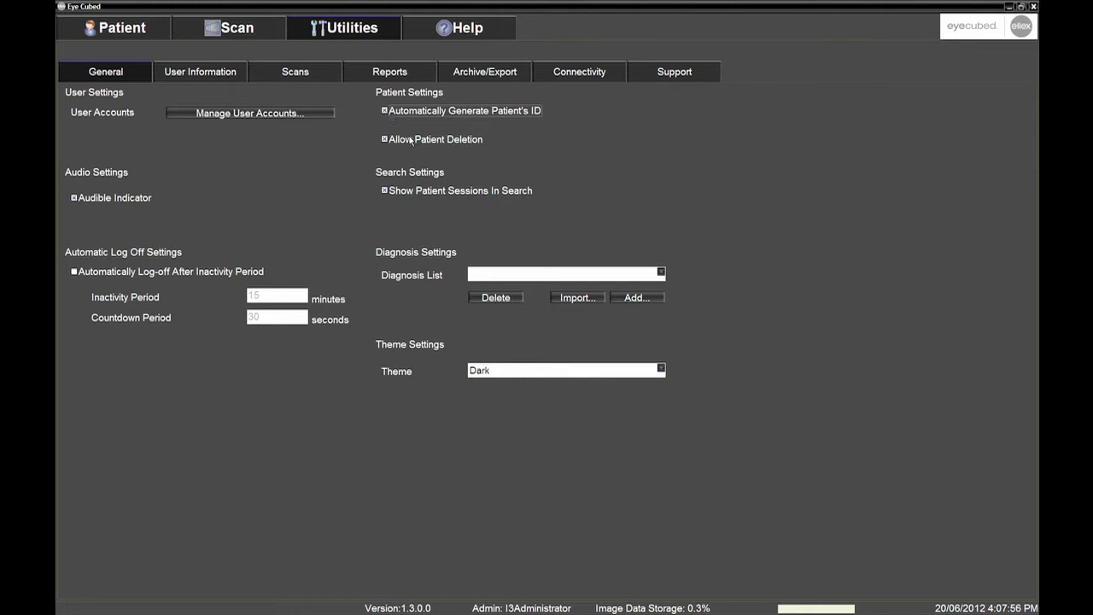
left_click(384, 192)
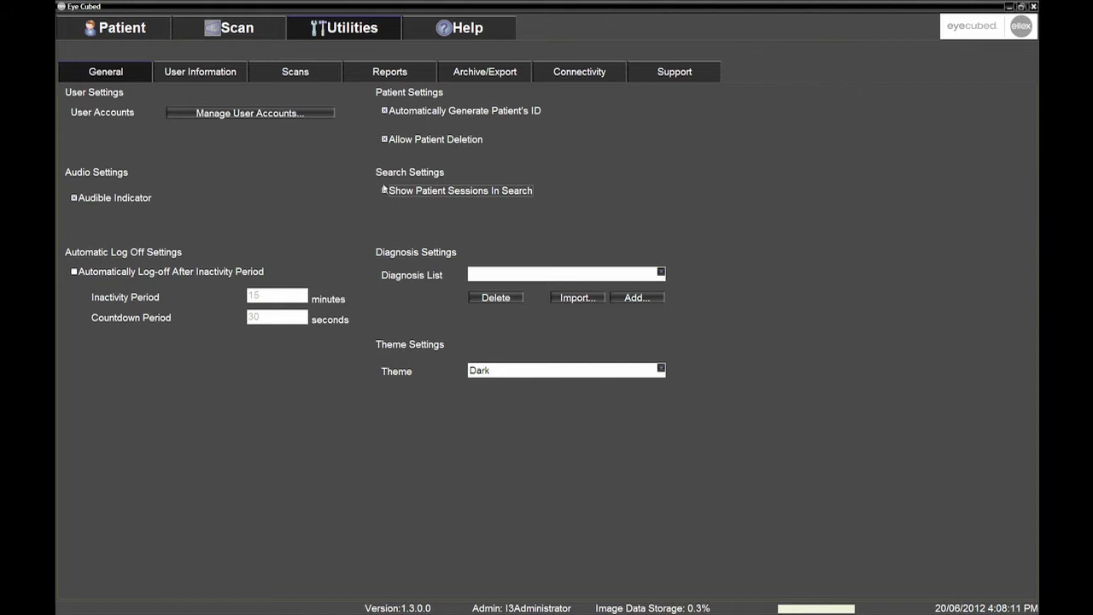
Start a new physician record in the user information settings with first name Eye and last name Institute.
left_click(225, 75)
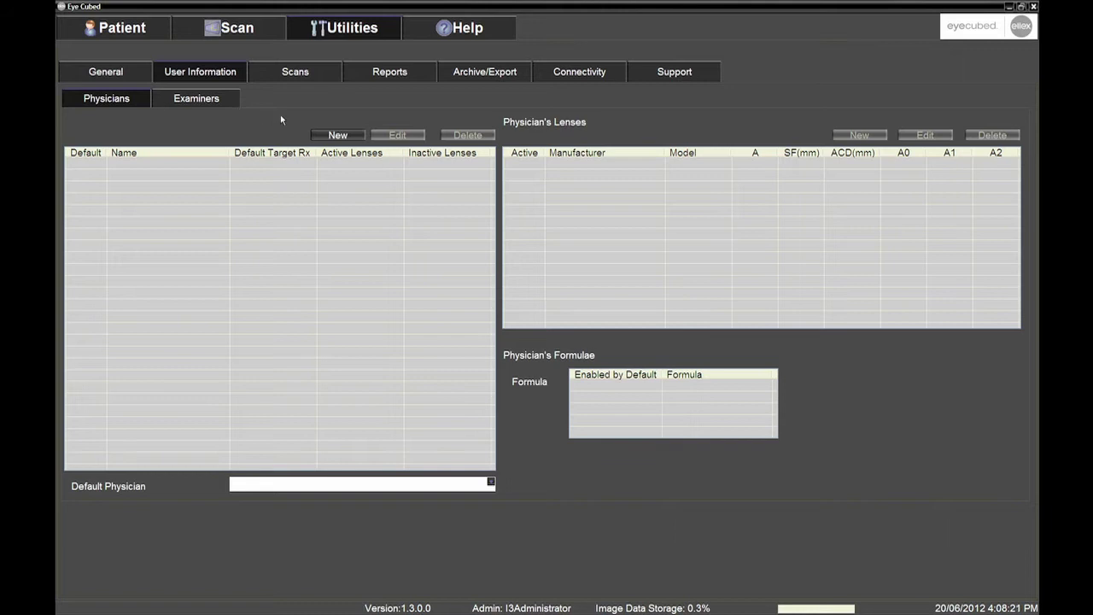
left_click(224, 100)
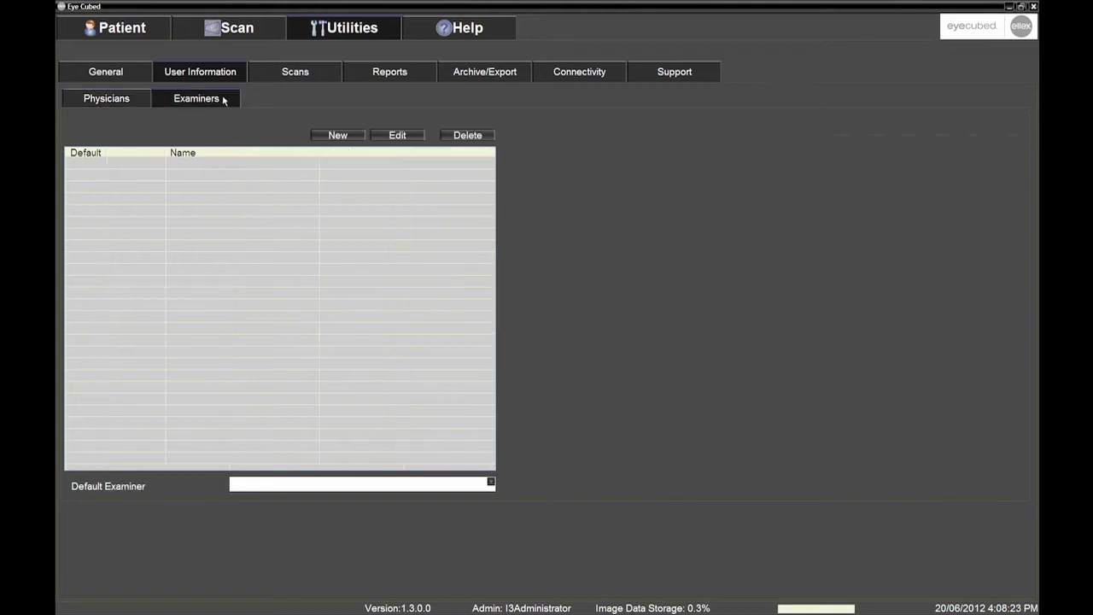
left_click(132, 100)
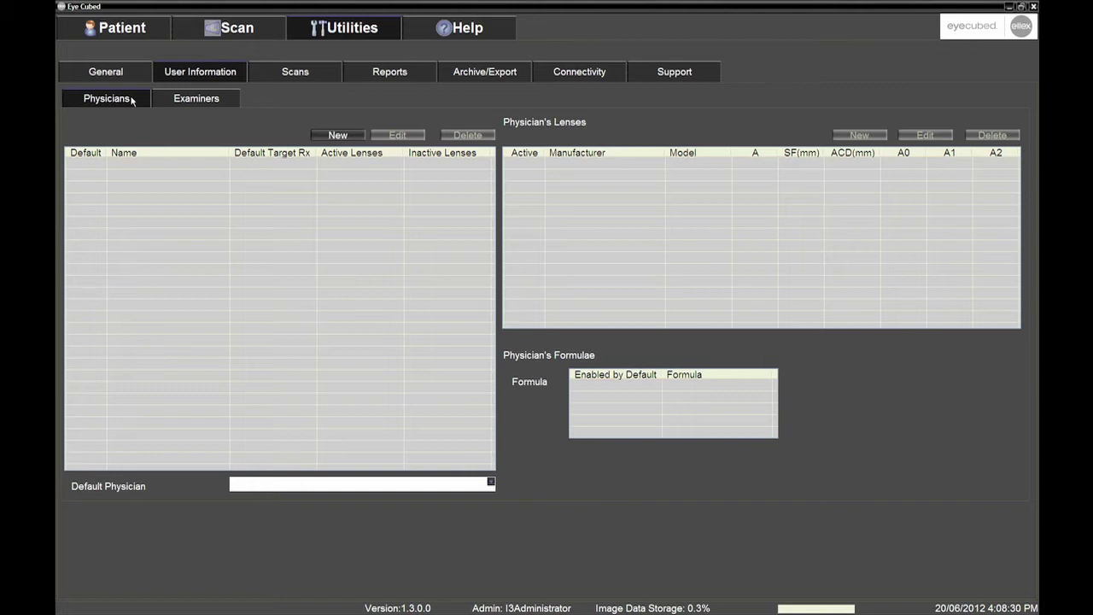
left_click(345, 137)
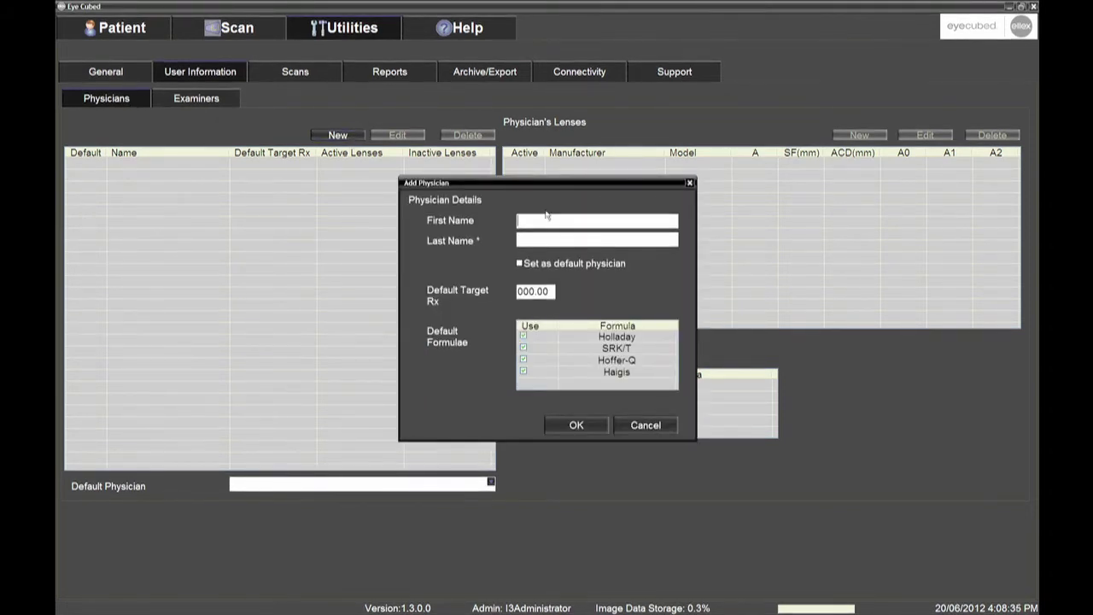
type("E")
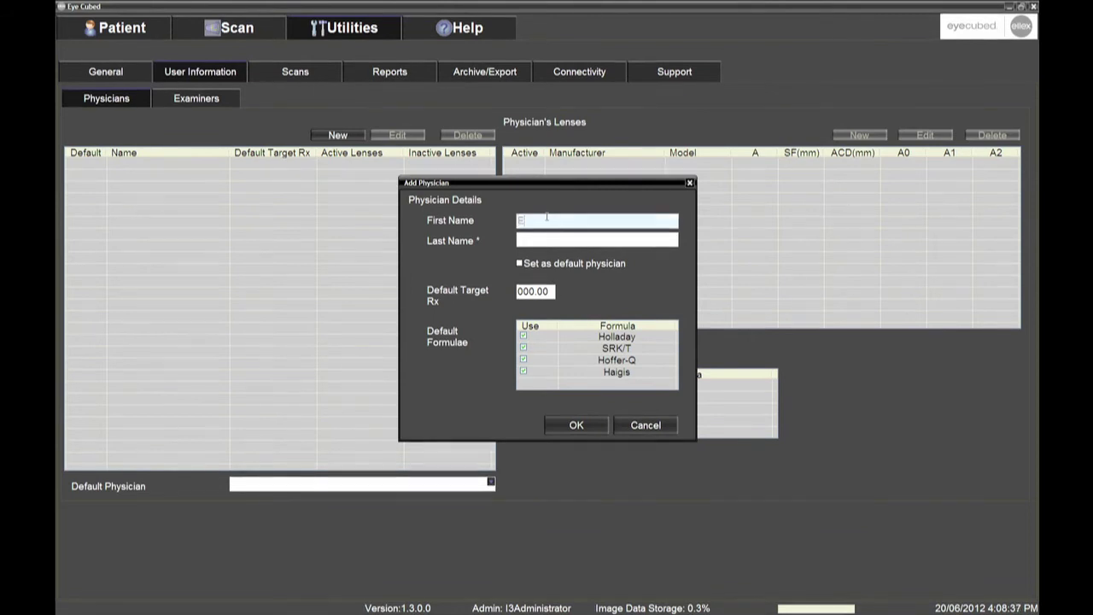
type("ye")
left_click(542, 241)
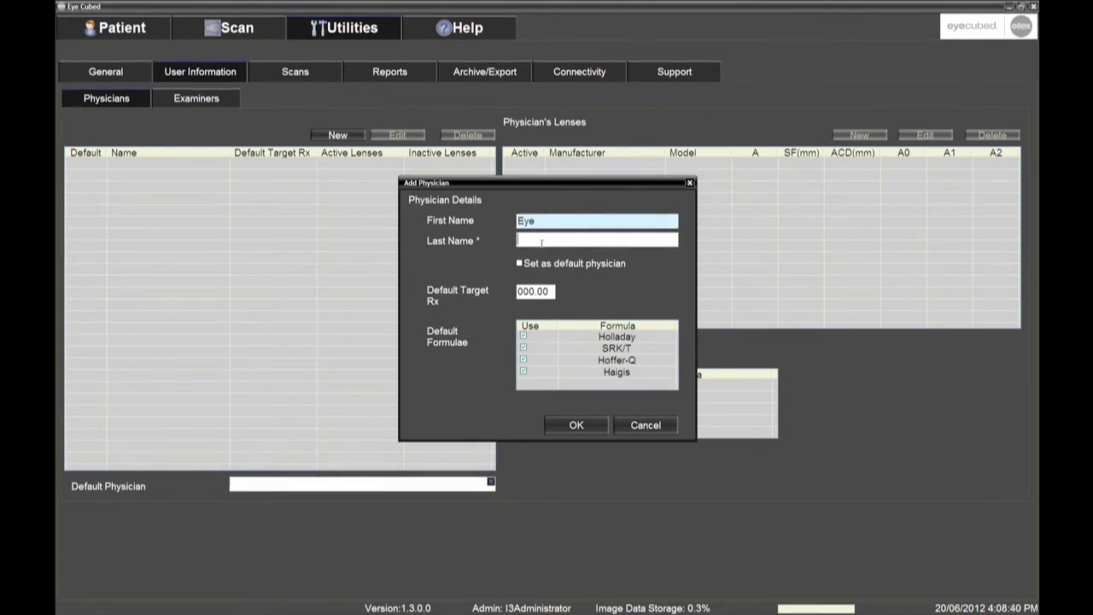
type("Inst")
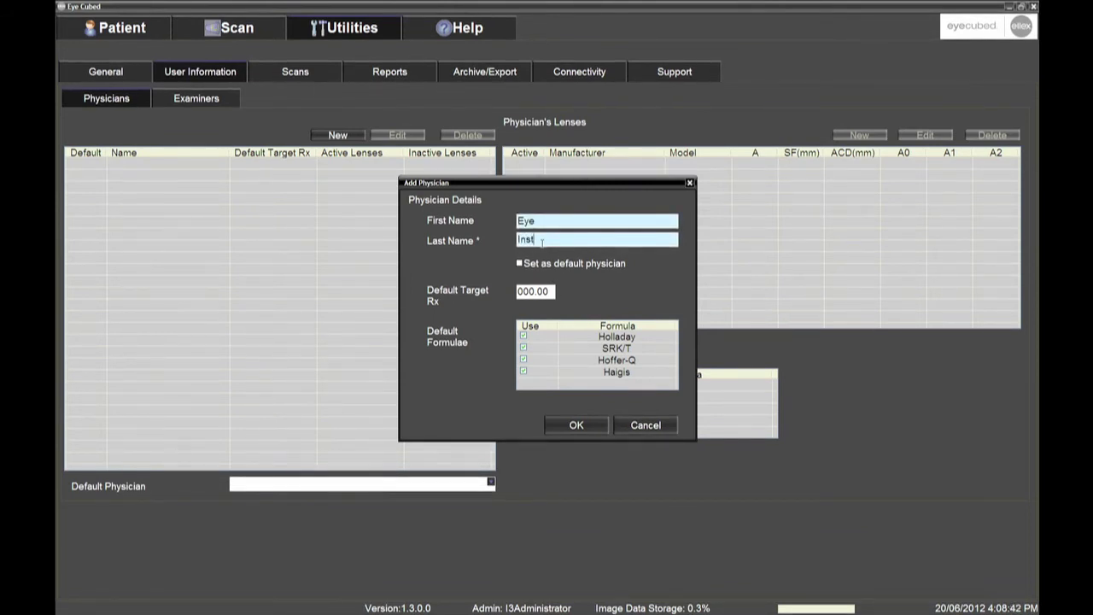
type("itu")
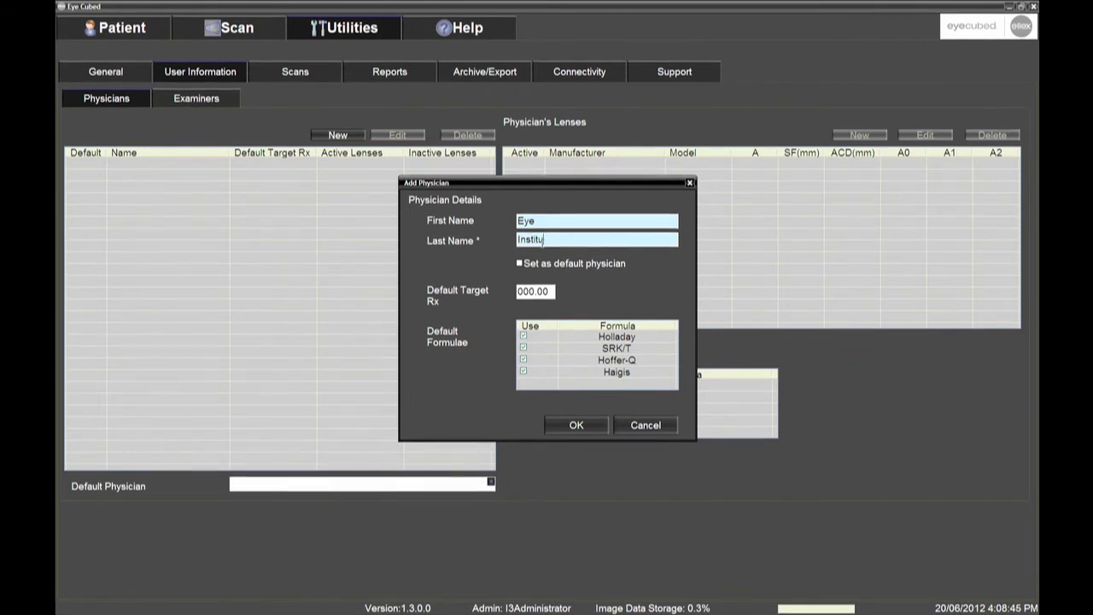
type("te")
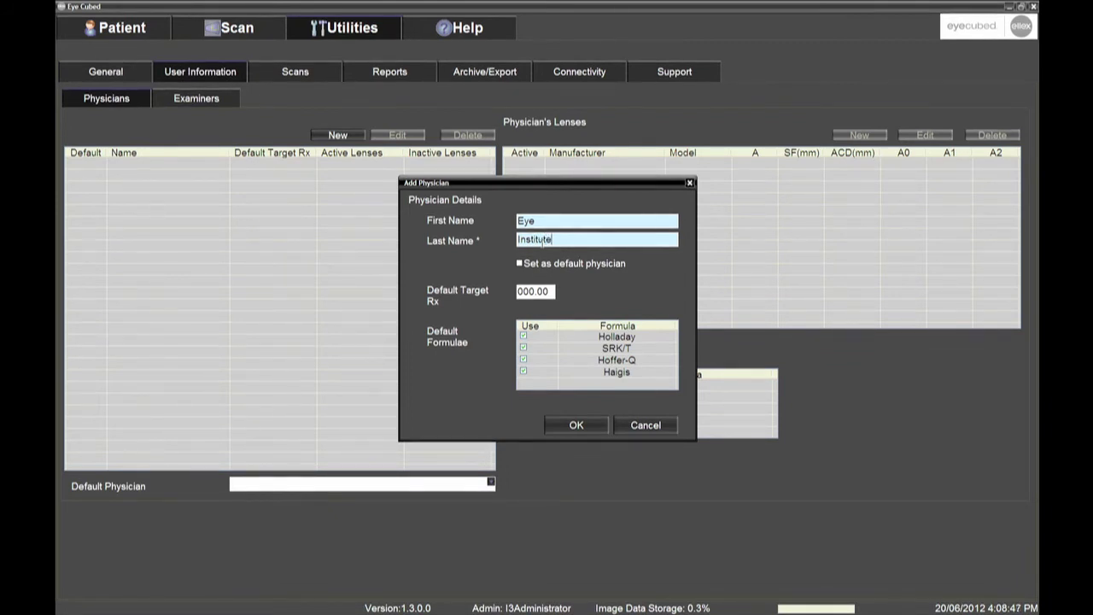
Make the new physician the default, exclude the SRK/T and Hoffer-Q formulae, and save the record.
left_click(519, 264)
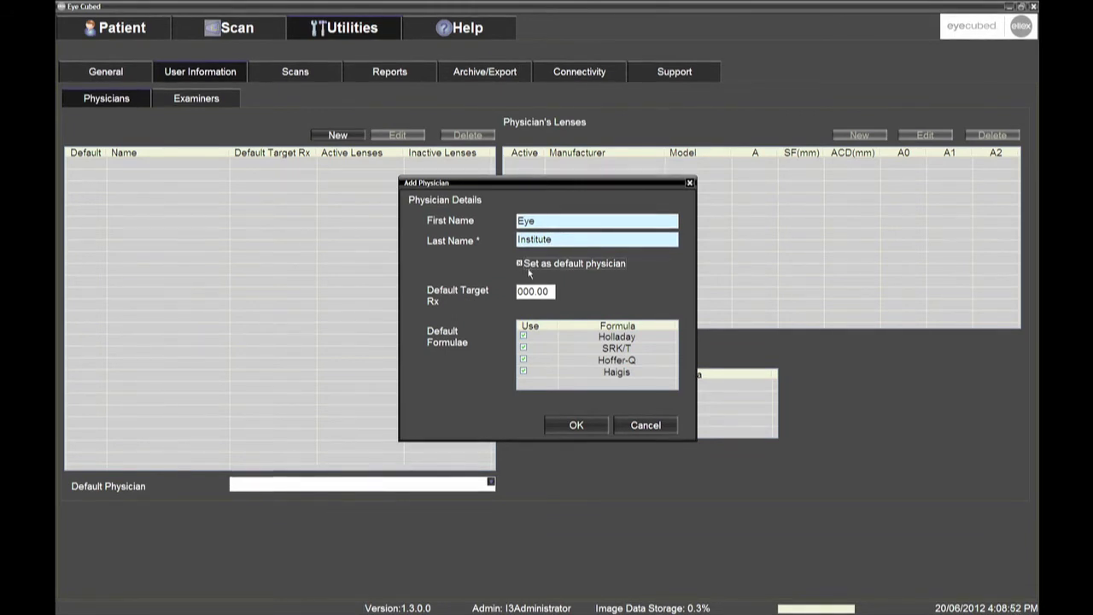
left_click(523, 348)
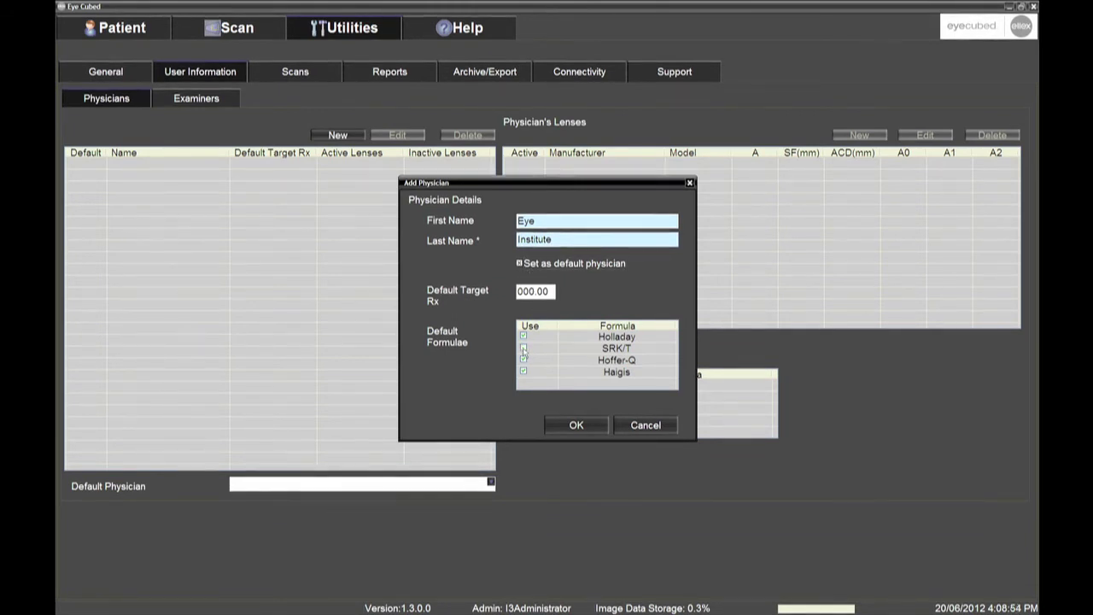
left_click(524, 360)
left_click(566, 424)
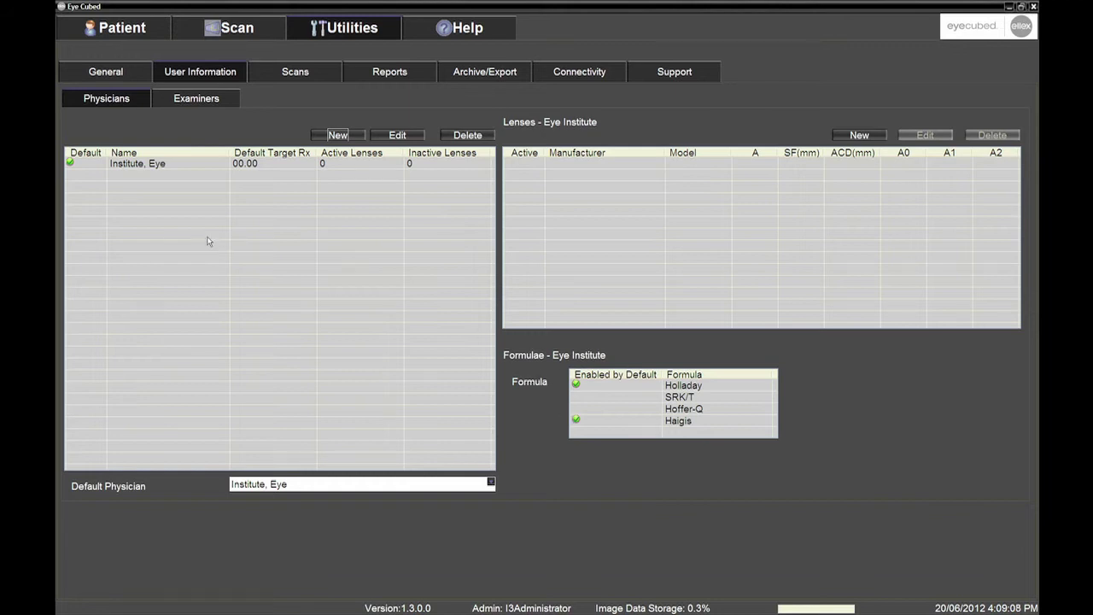
Add the Alcon MTA3UO lens as an active lens for the Eye Institute physician, with complementary constants auto-calculated.
left_click(170, 166)
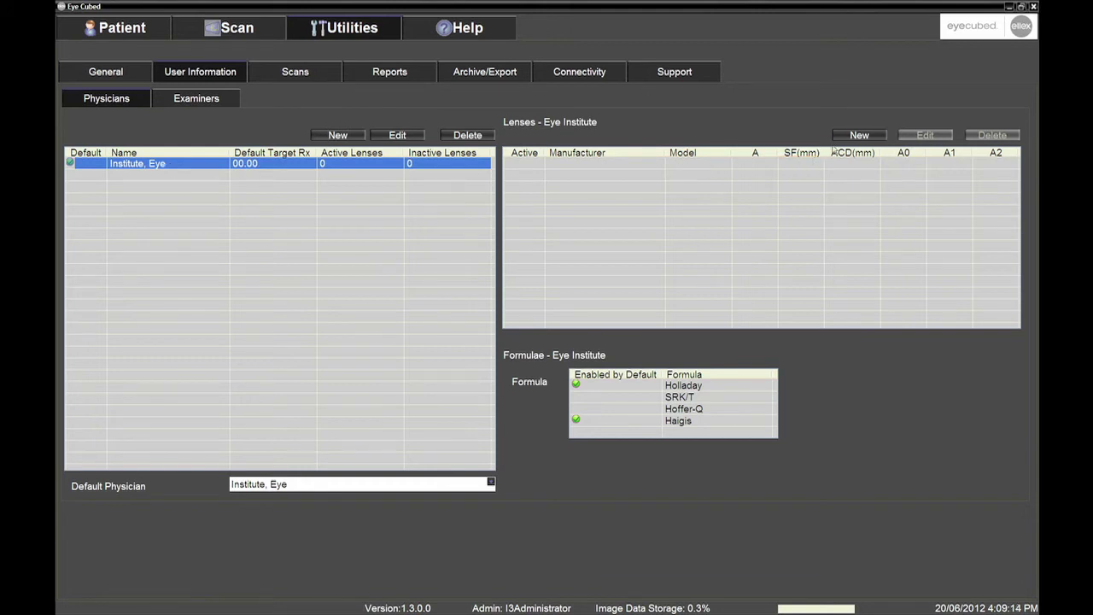
left_click(858, 135)
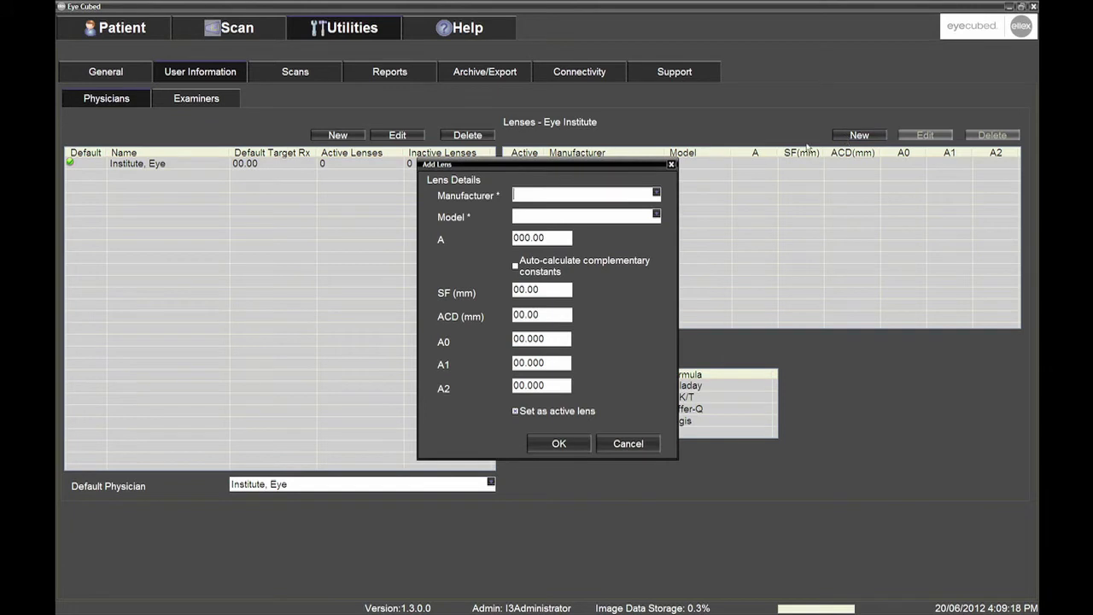
left_click(656, 194)
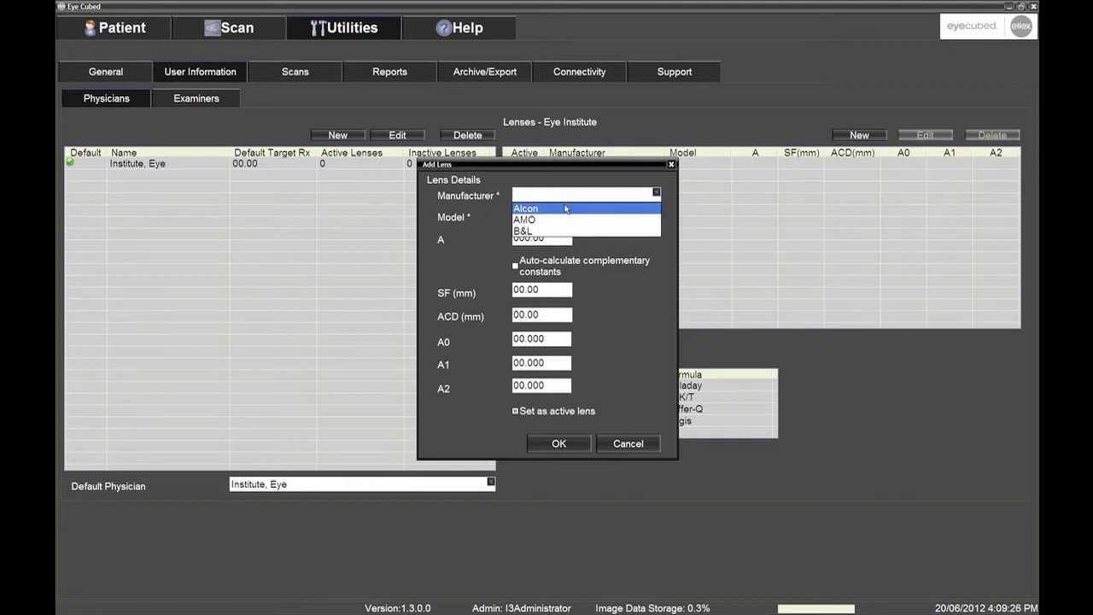
left_click(565, 208)
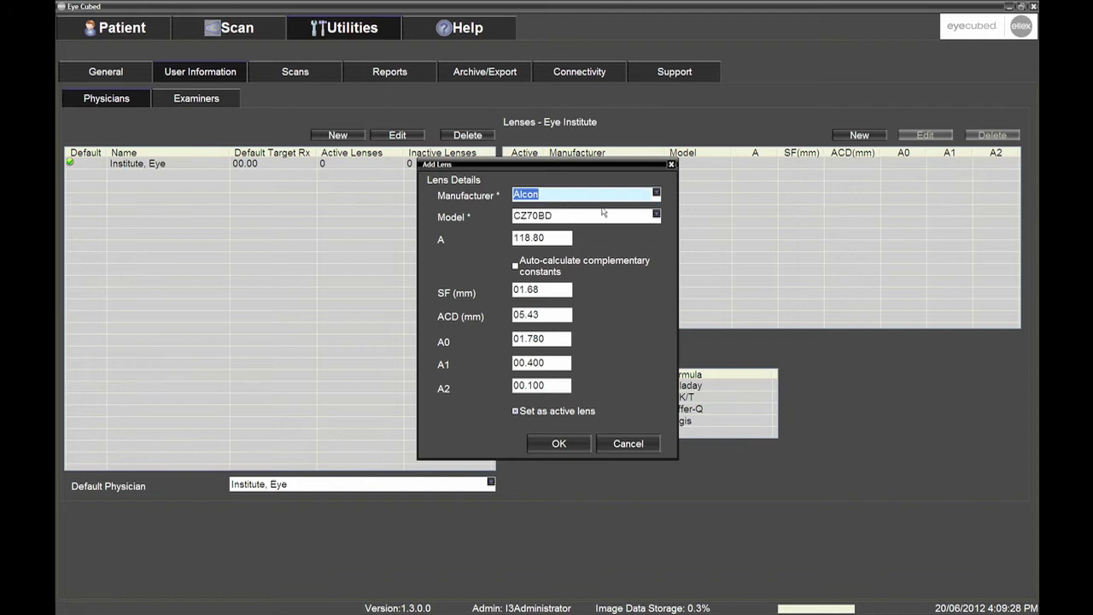
left_click(656, 213)
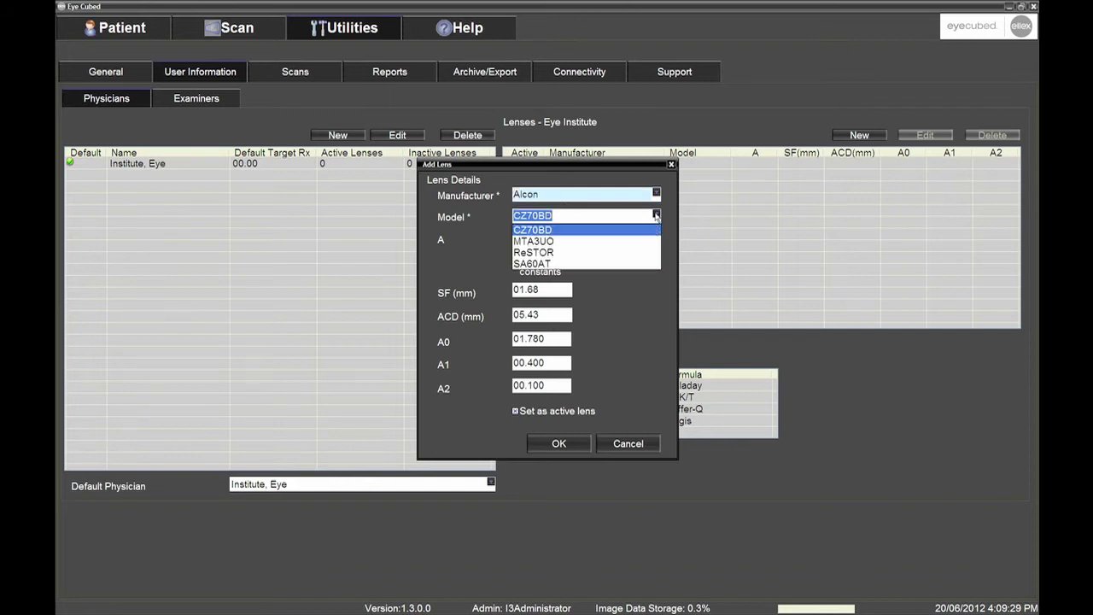
left_click(601, 240)
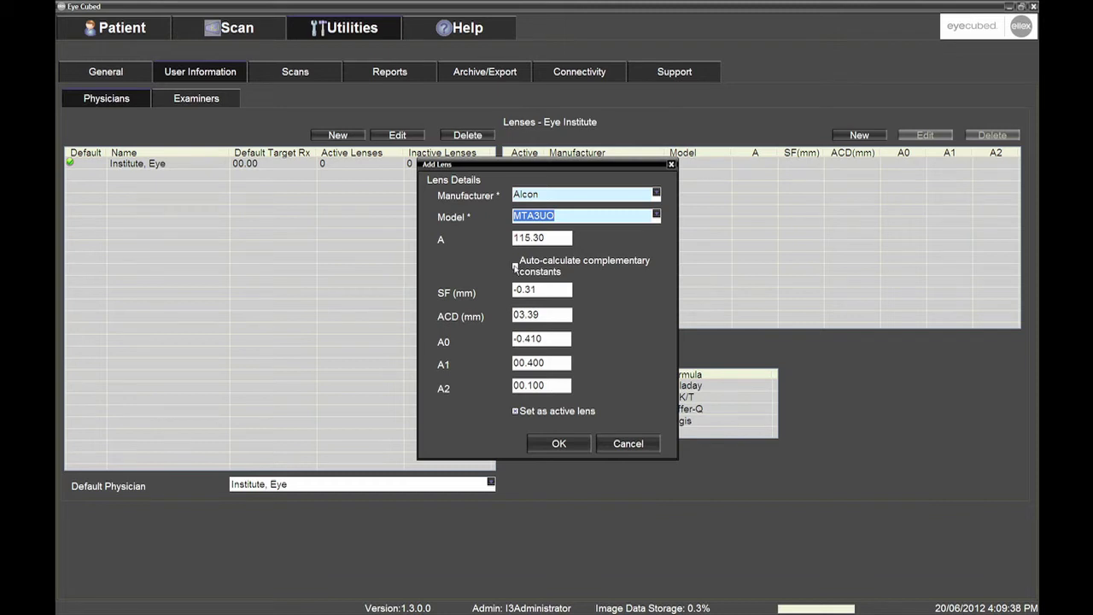
left_click(515, 267)
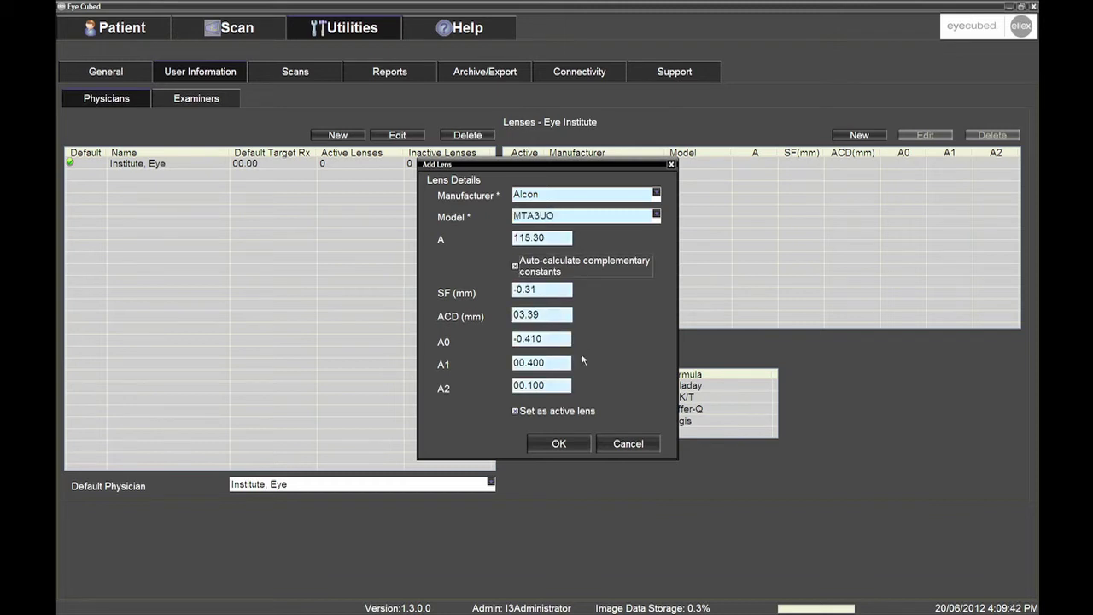
left_click(578, 446)
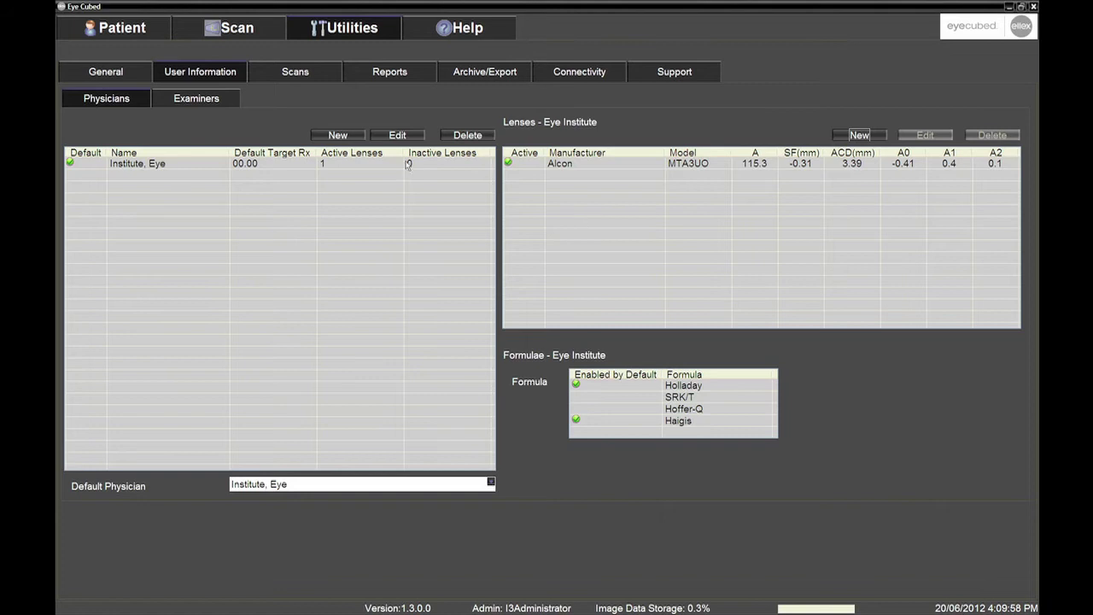
Add a new examiner with first name Eye and last name Doctor, and save it as the default examiner.
left_click(195, 99)
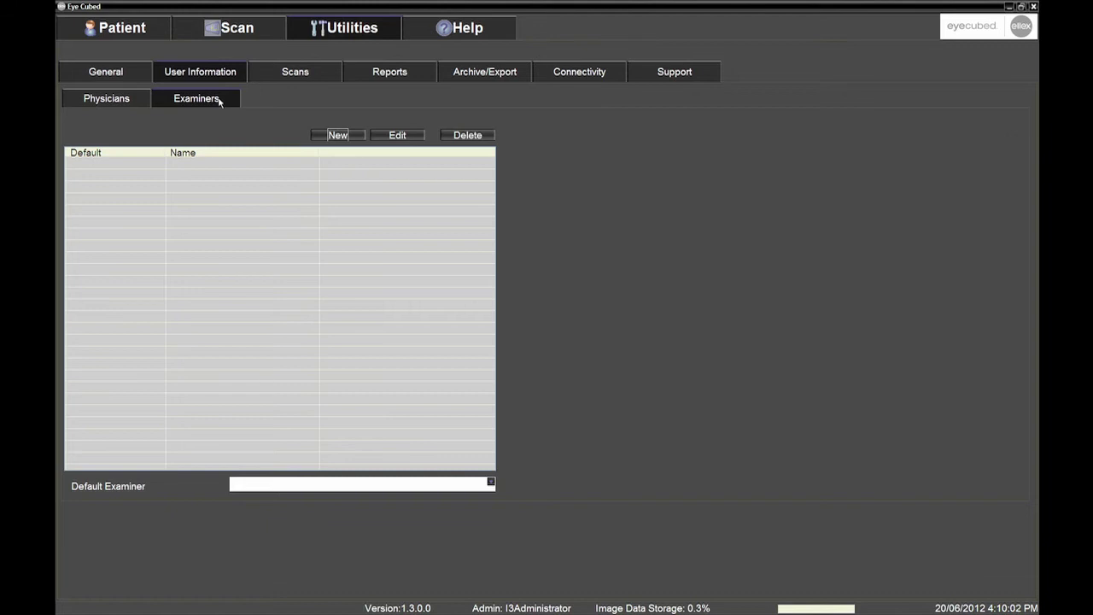
left_click(322, 137)
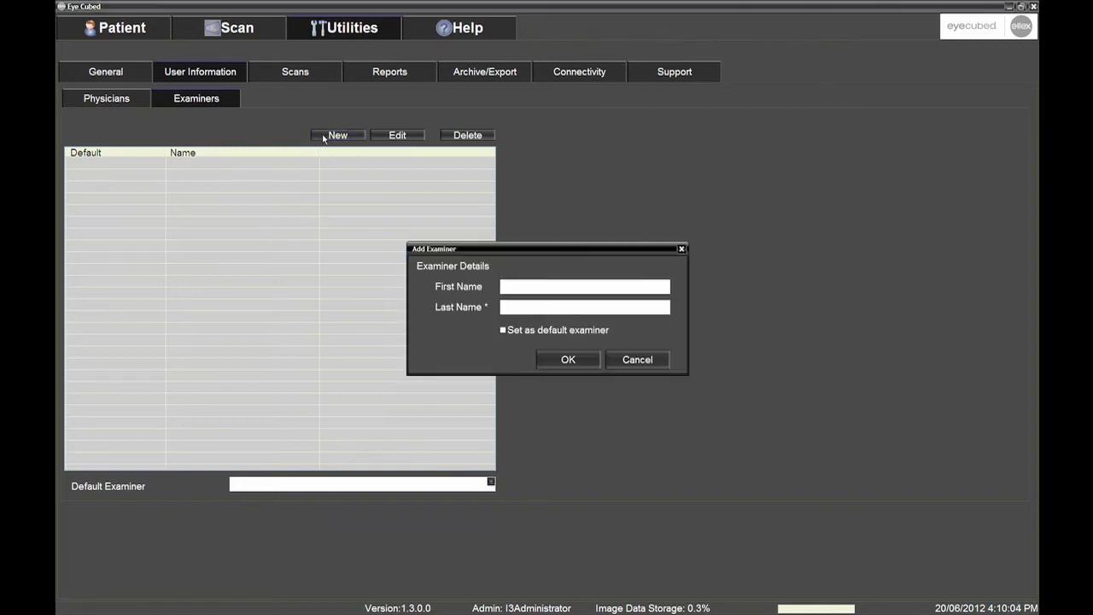
left_click(511, 284)
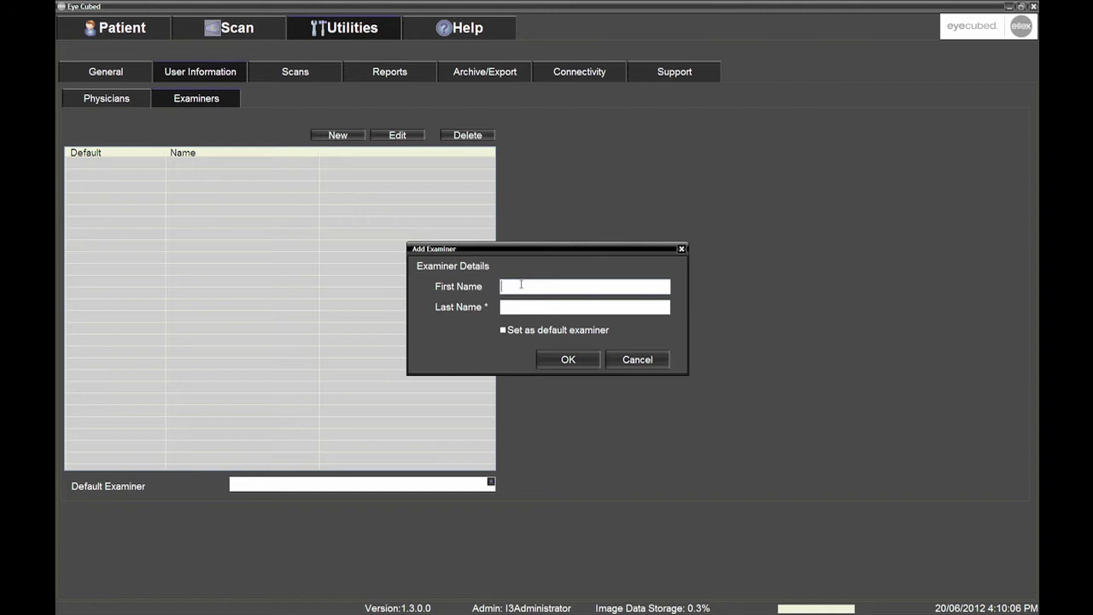
type("Eye")
left_click(541, 304)
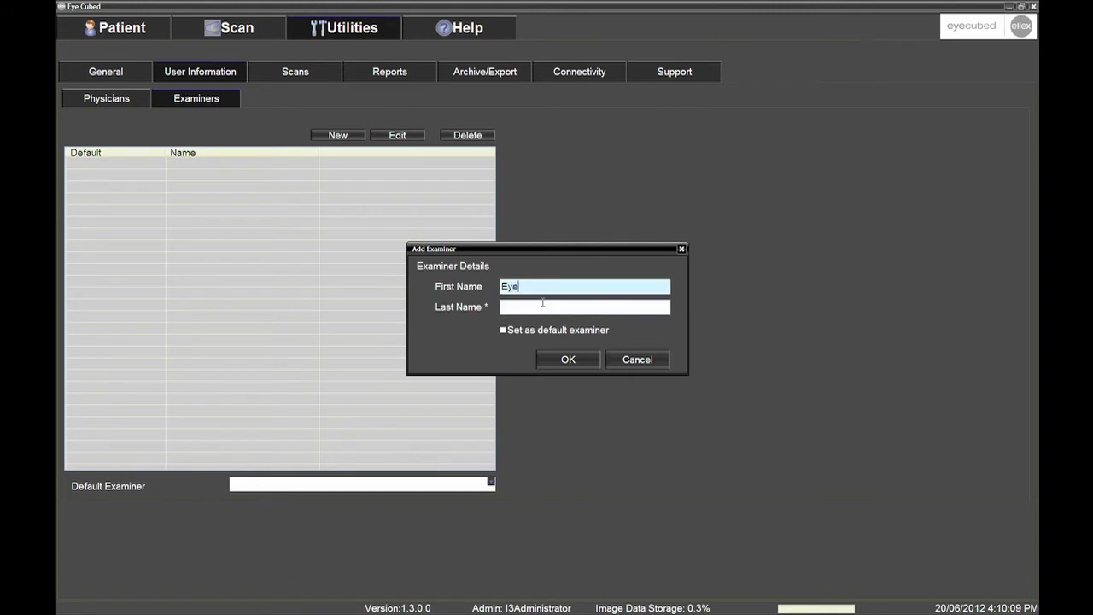
type("Doctor")
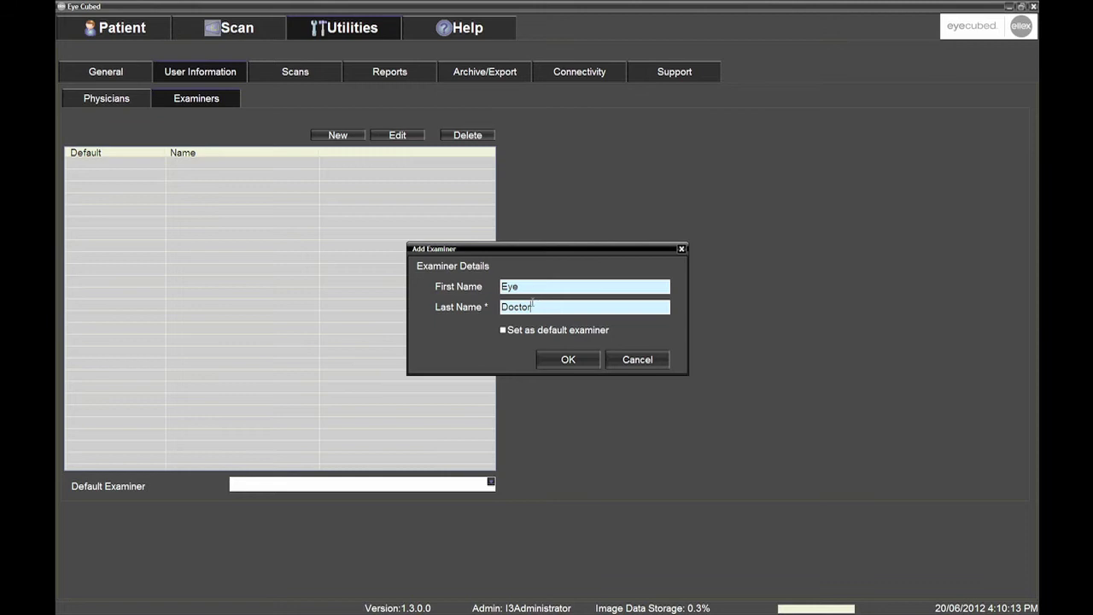
left_click(503, 333)
left_click(560, 359)
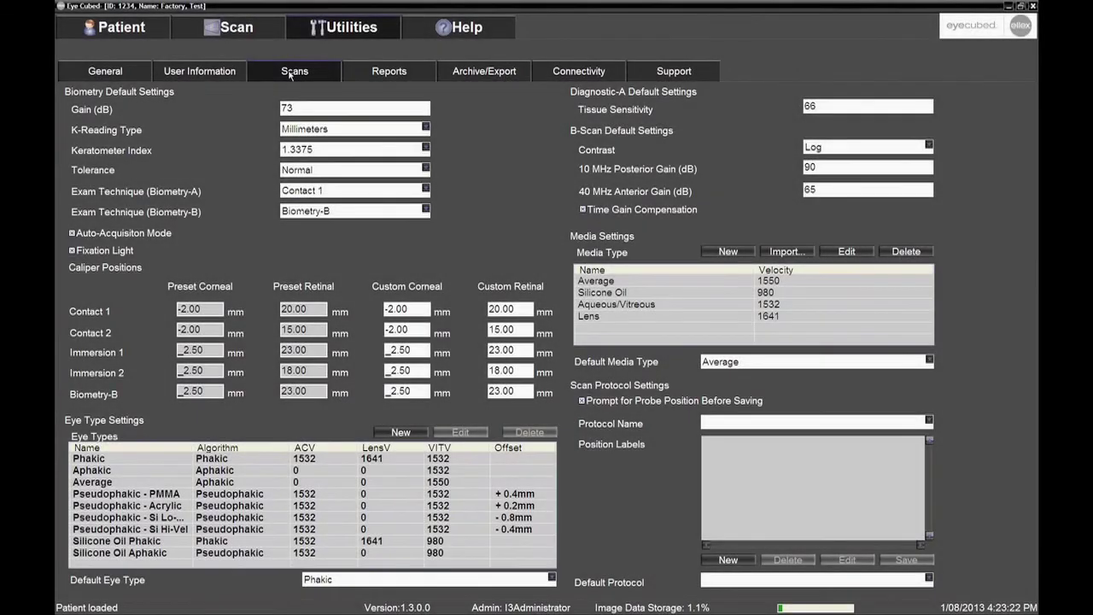
In the scan settings' biometry defaults, set the K-reading type to Diopters and the tolerance to Normal.
left_click(425, 129)
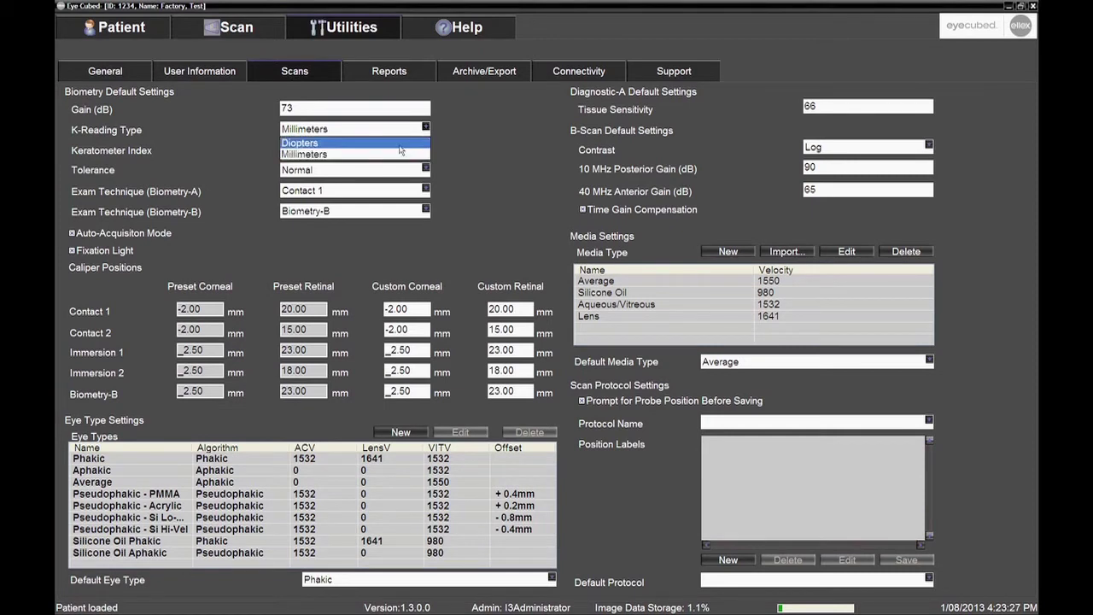
left_click(400, 147)
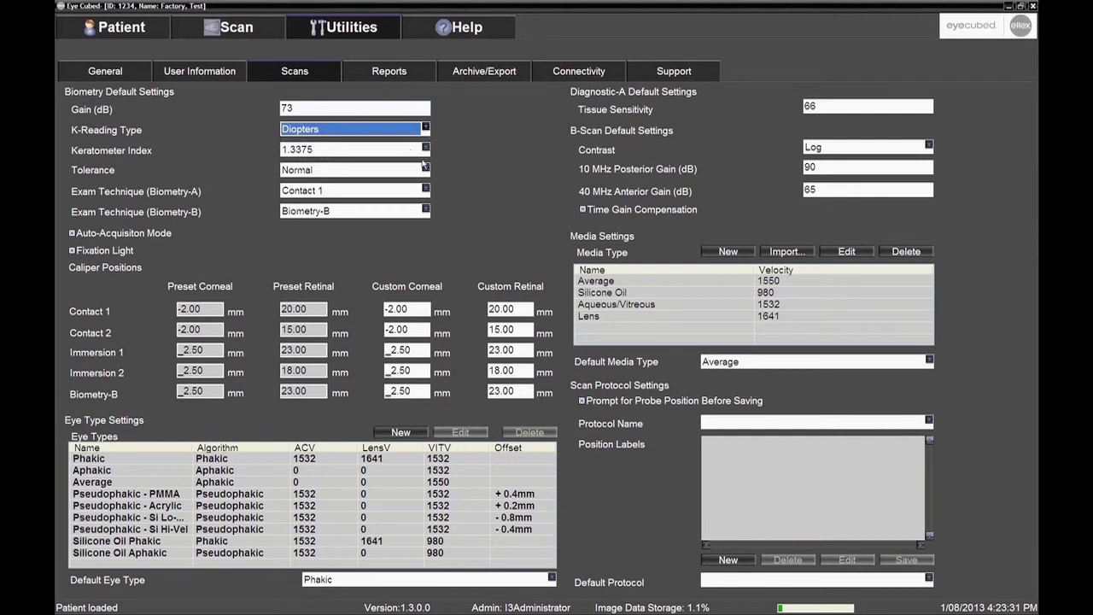
left_click(423, 170)
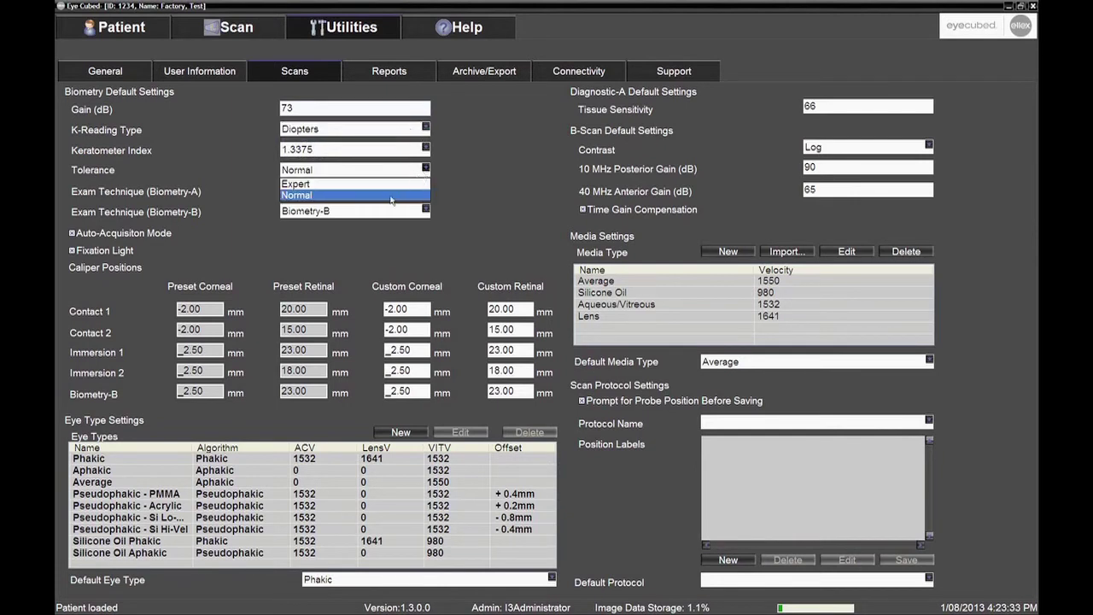
left_click(393, 196)
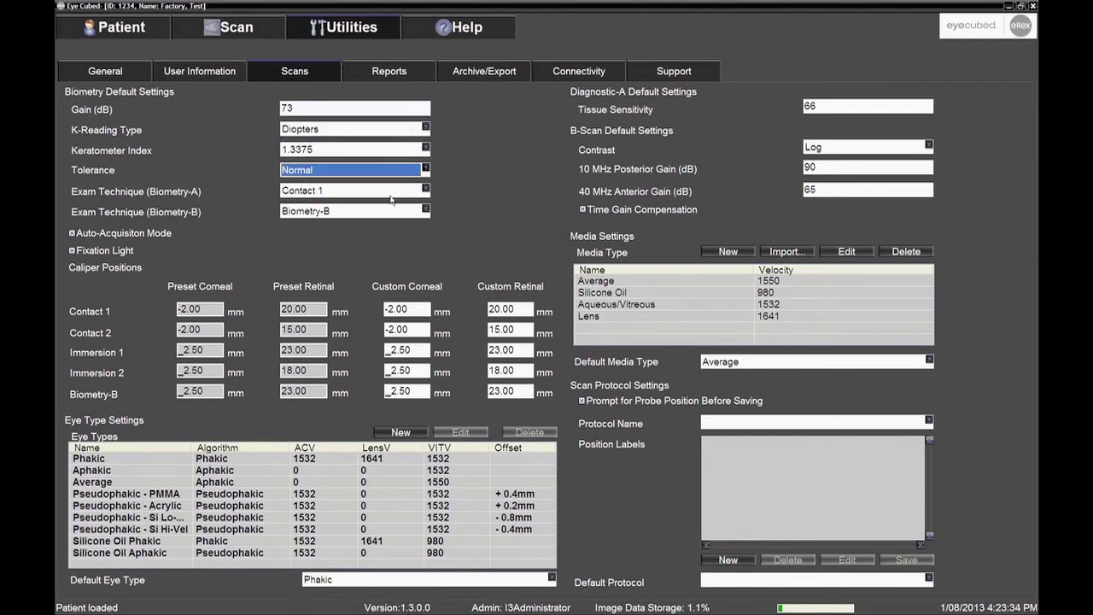
Set the Biometry-A exam technique to Immersion 1 and toggle auto-acquisition mode.
left_click(73, 235)
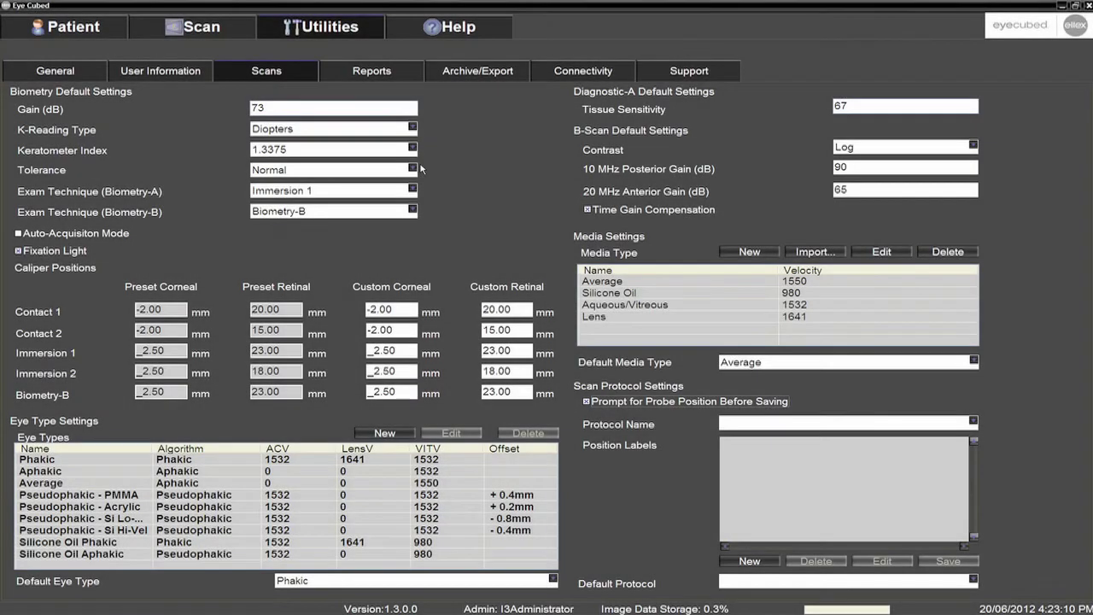
left_click(412, 190)
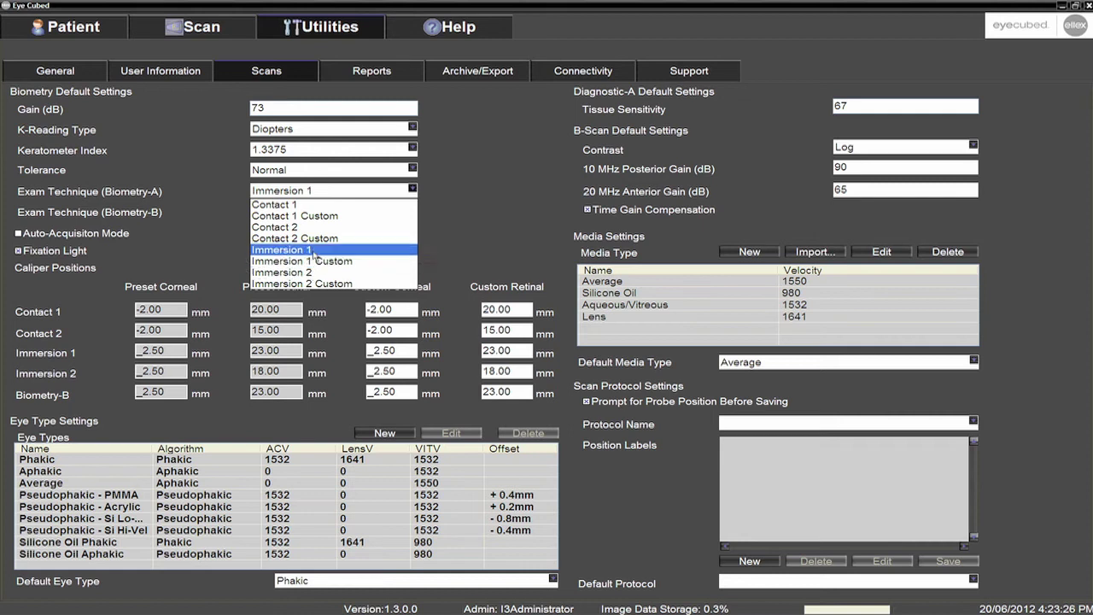
left_click(314, 255)
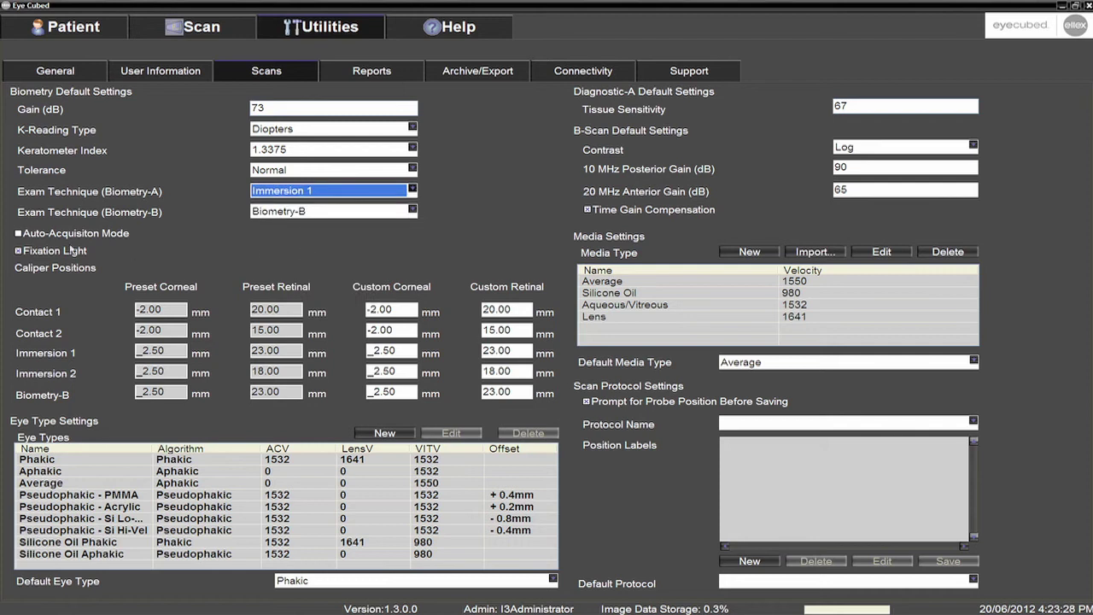
left_click(18, 235)
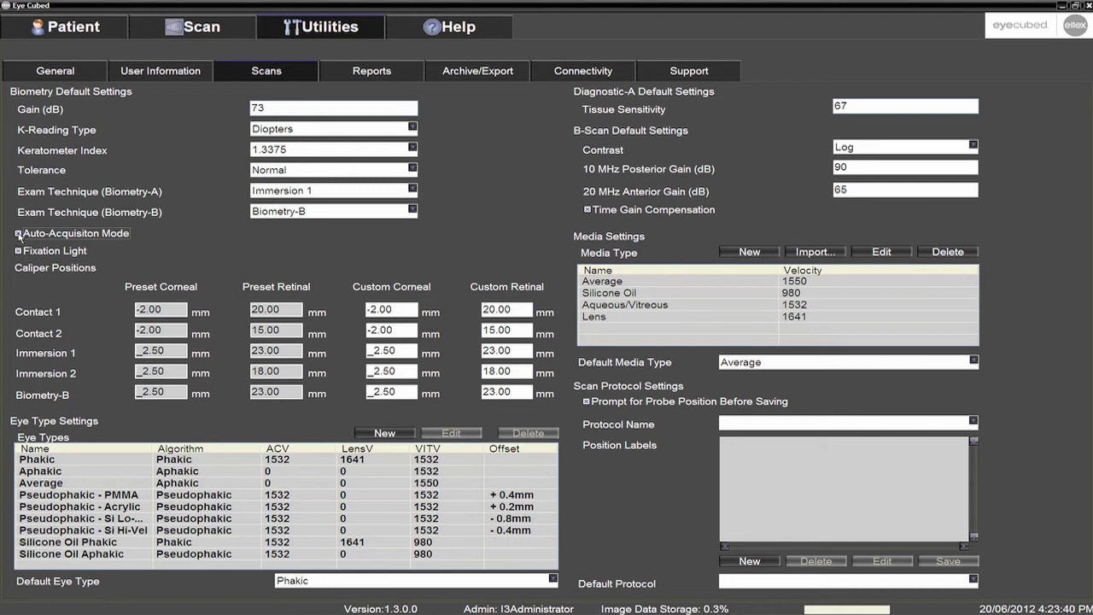
left_click(18, 234)
In the report settings, enter Eye Institute as the report title and select 2 Images as the default template.
left_click(390, 75)
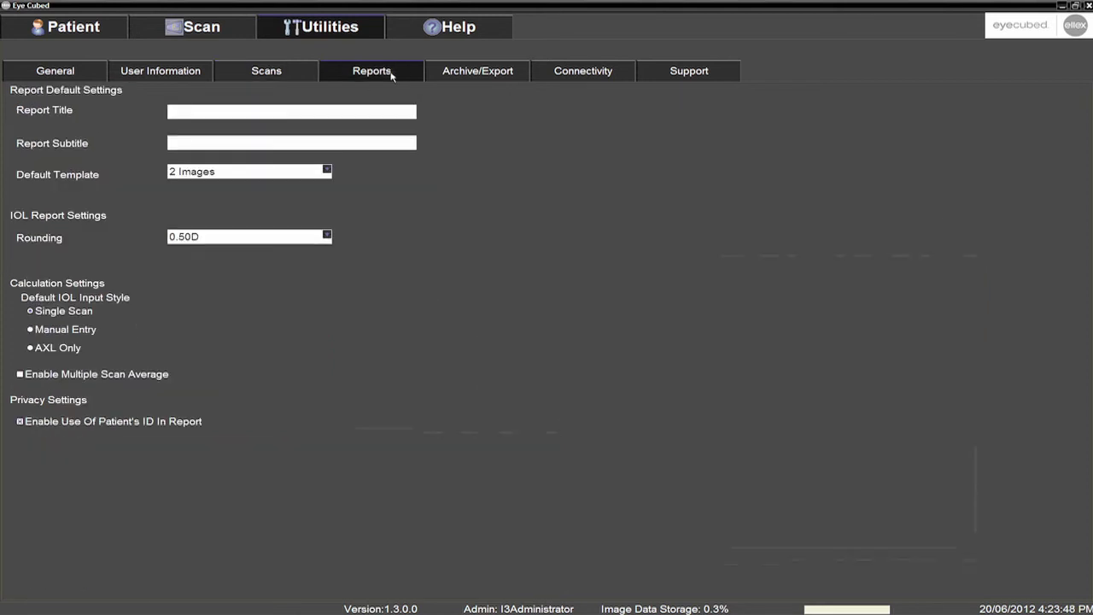
left_click(327, 112)
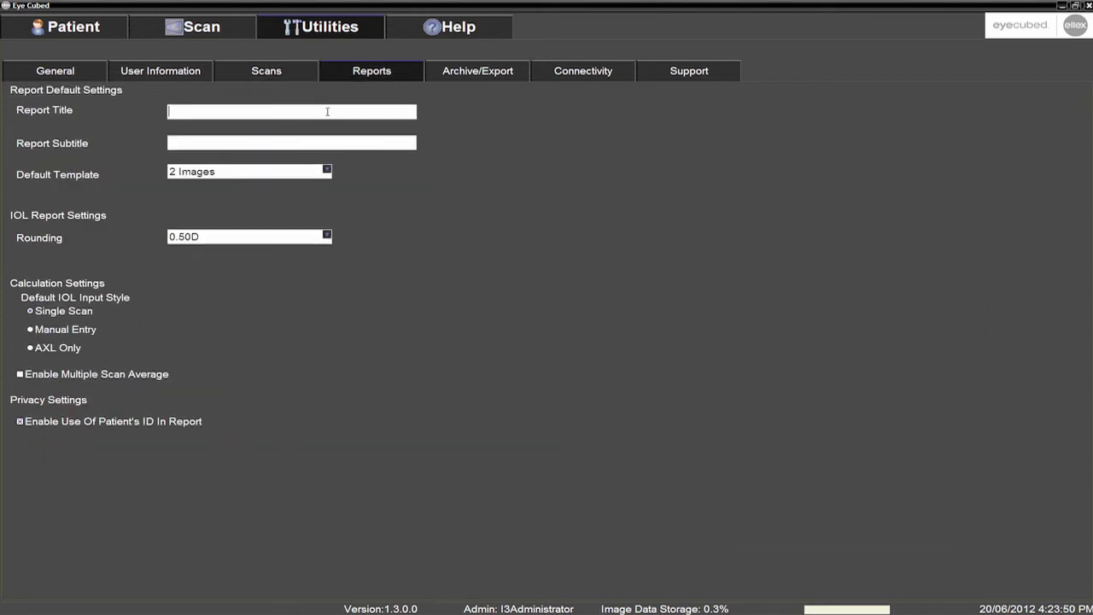
type("Eye Institute")
left_click(327, 170)
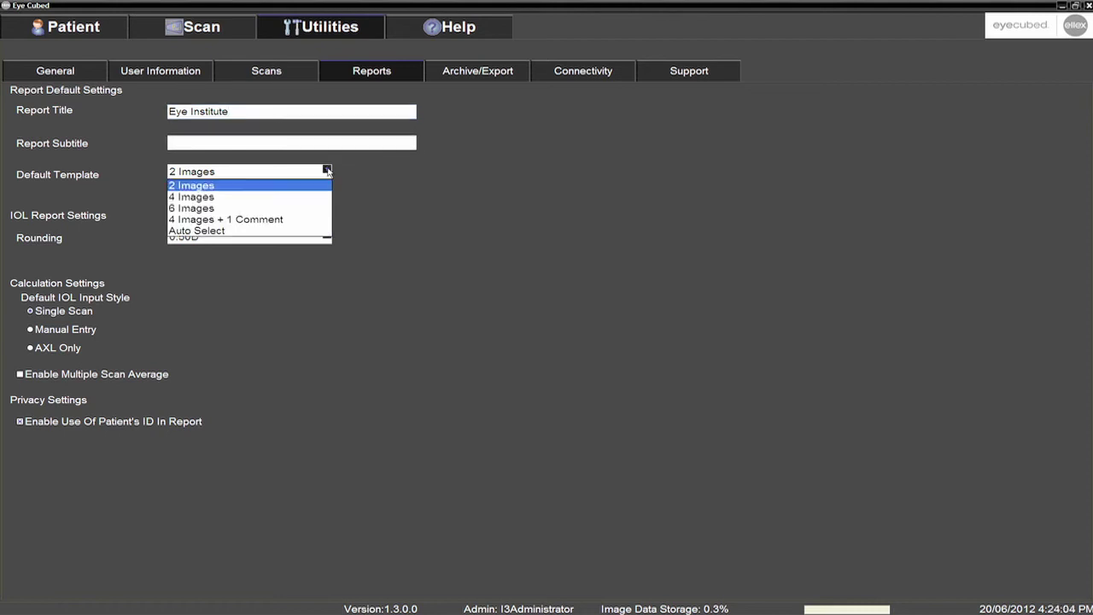
left_click(281, 185)
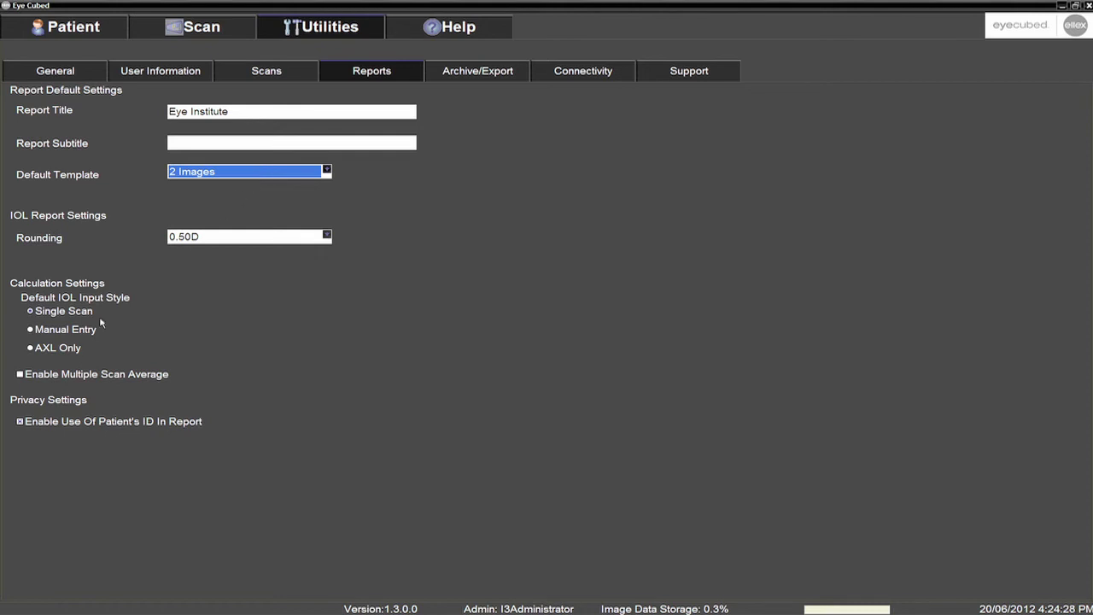
Enable multiple scan averaging and select Multiple Scan Average as the default IOL input style.
left_click(20, 375)
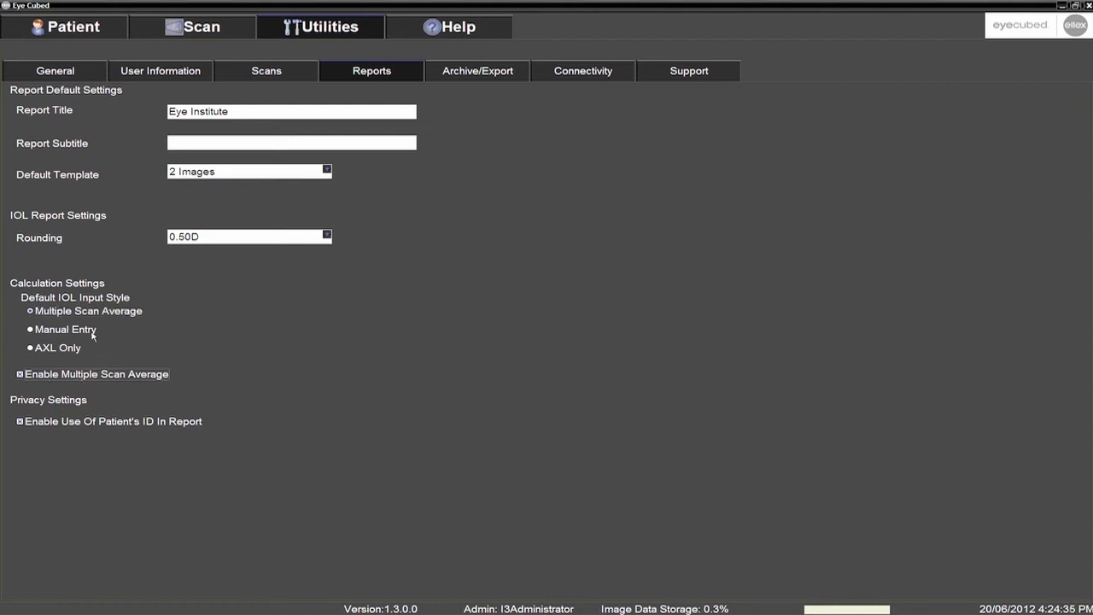
left_click(34, 313)
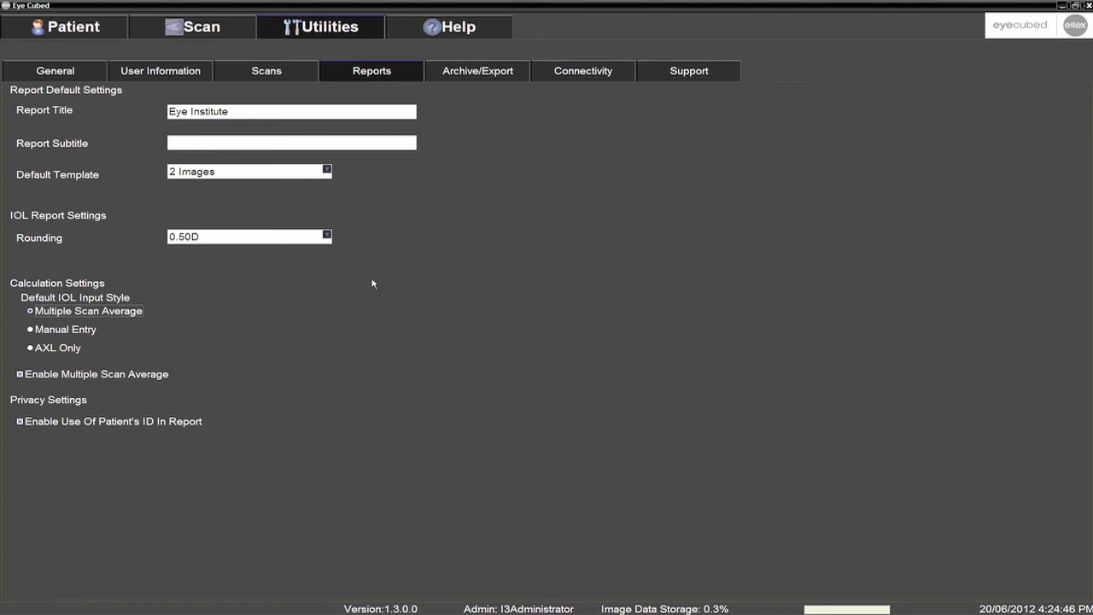
In the archive and export settings, set the image file format to TIFF and the image resolution to Large (1920x1200).
left_click(473, 71)
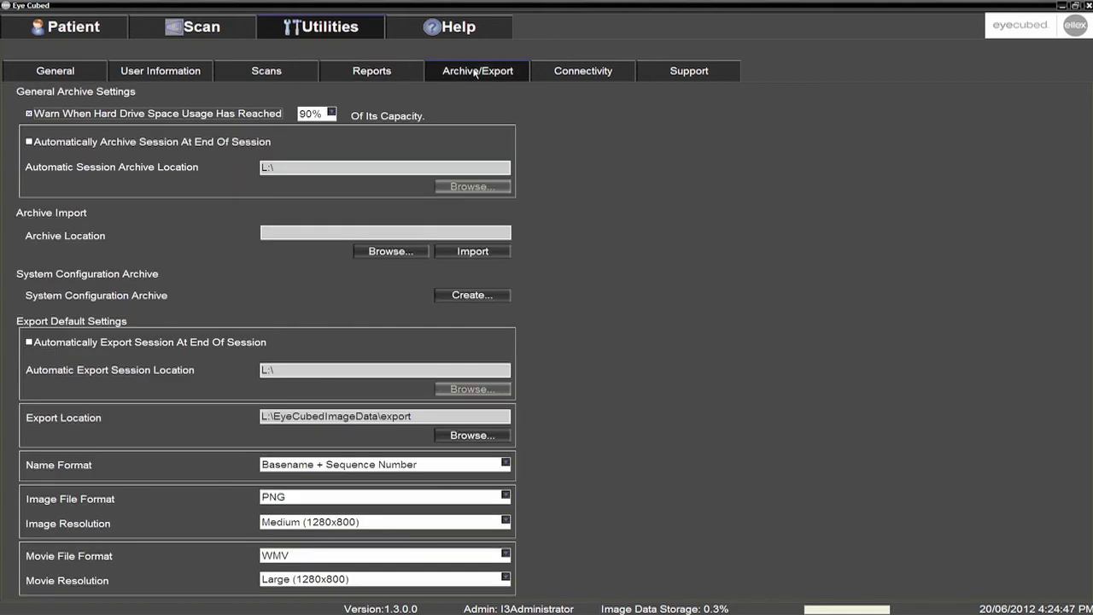
left_click(506, 496)
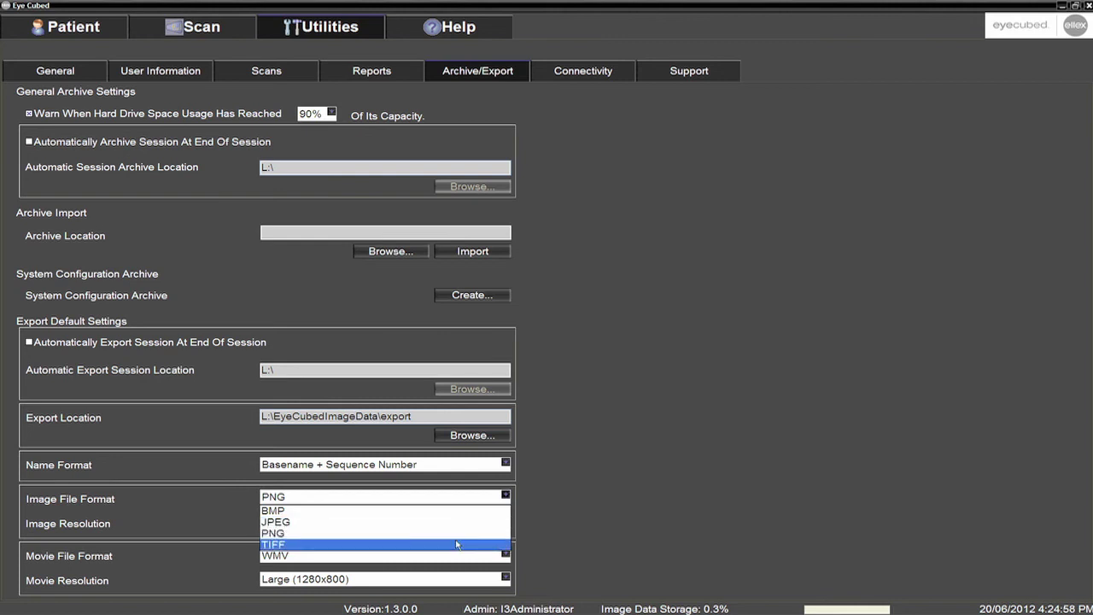
left_click(457, 546)
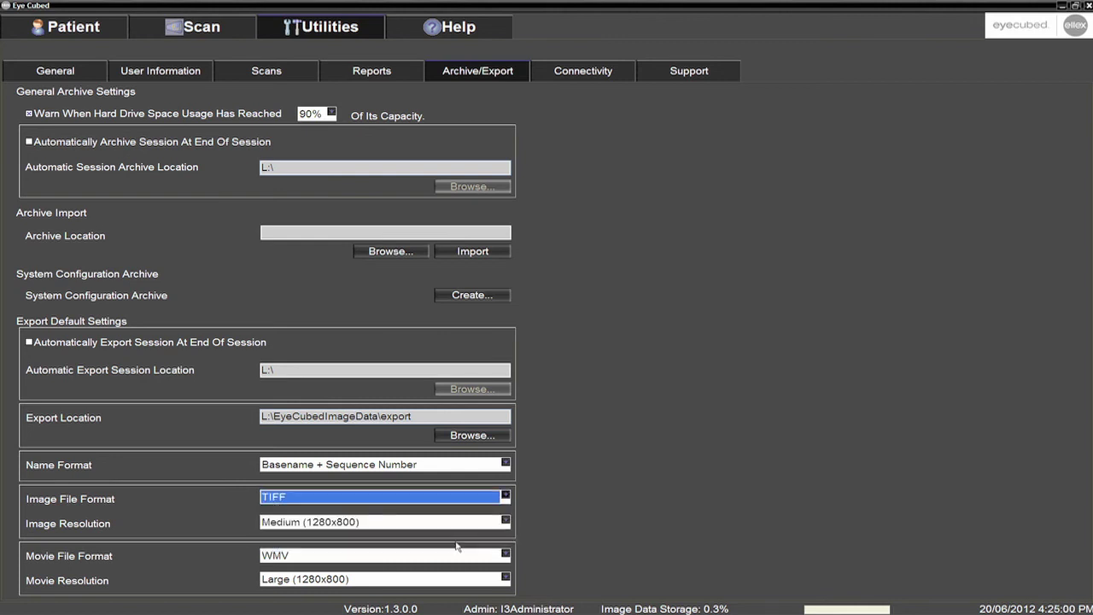
left_click(504, 521)
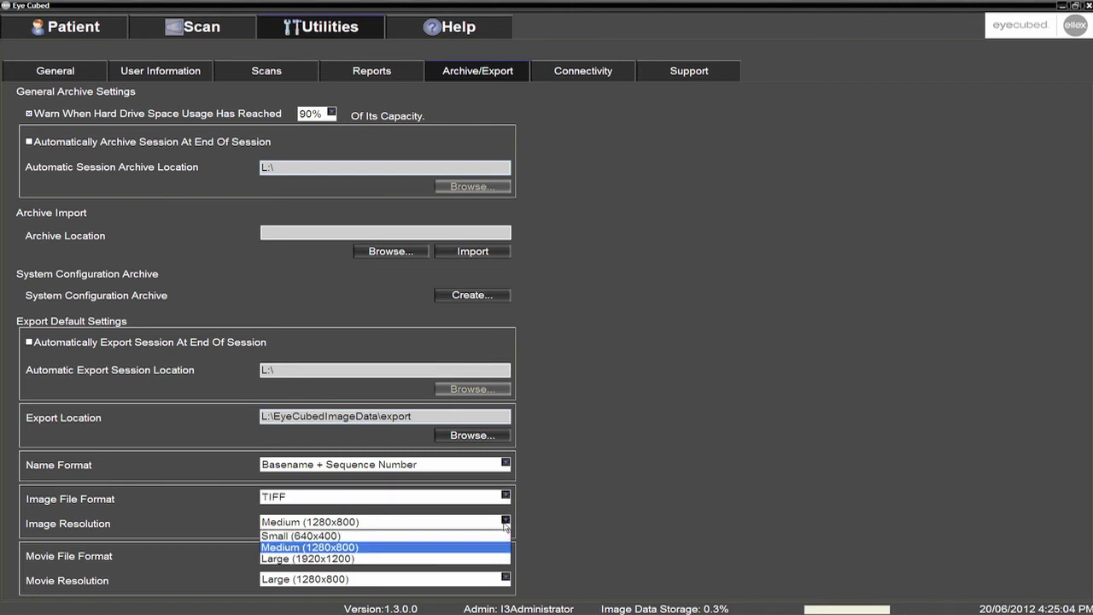
left_click(464, 559)
Set the default movie file format to WMV and the movie resolution to Large (1280x800).
left_click(504, 554)
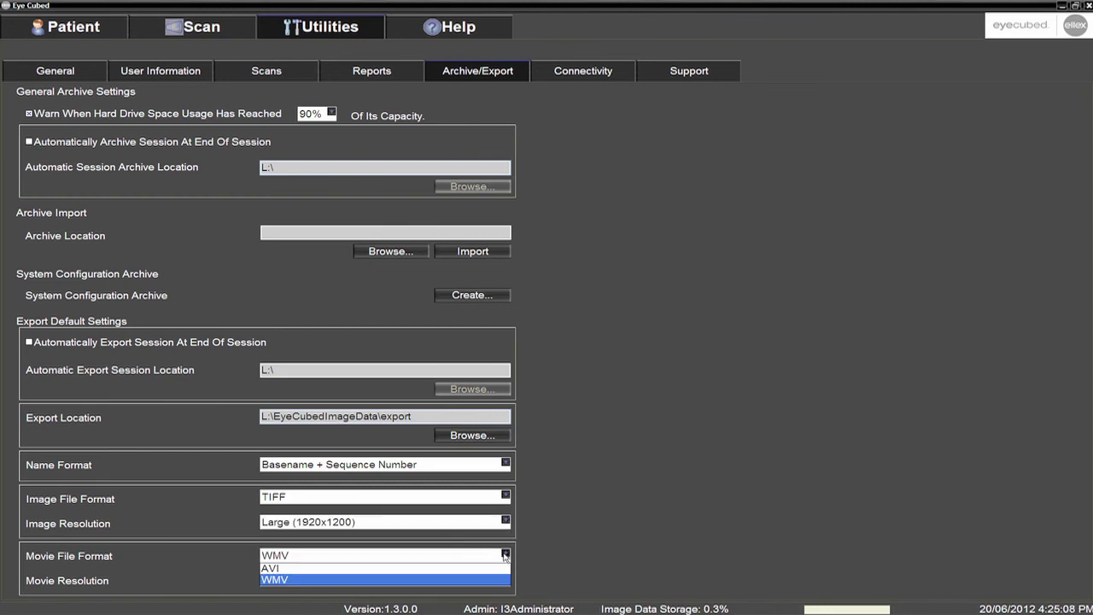
left_click(432, 581)
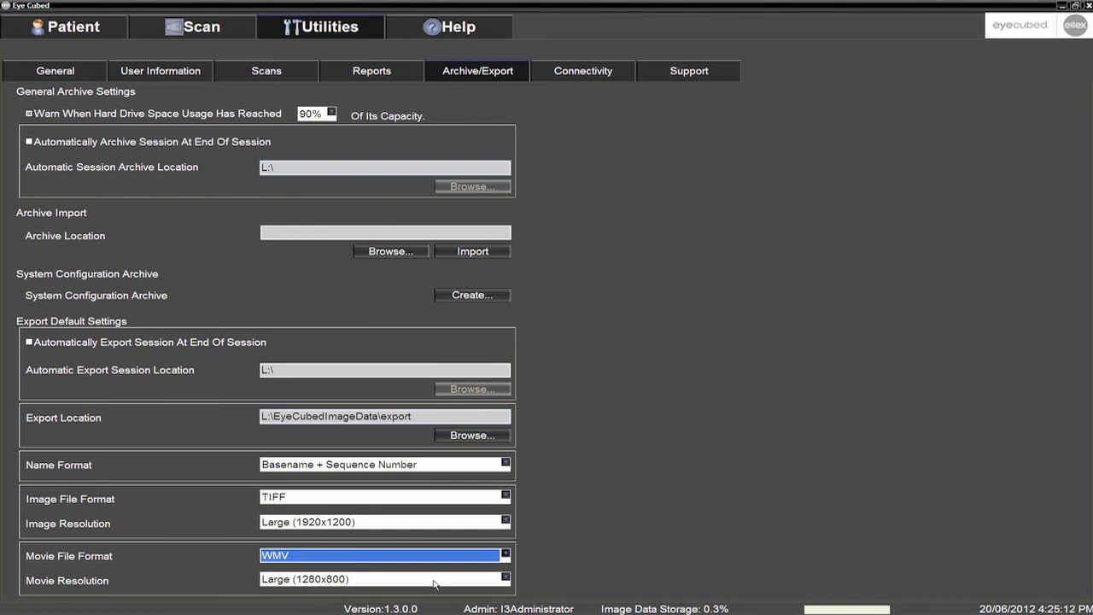
left_click(505, 579)
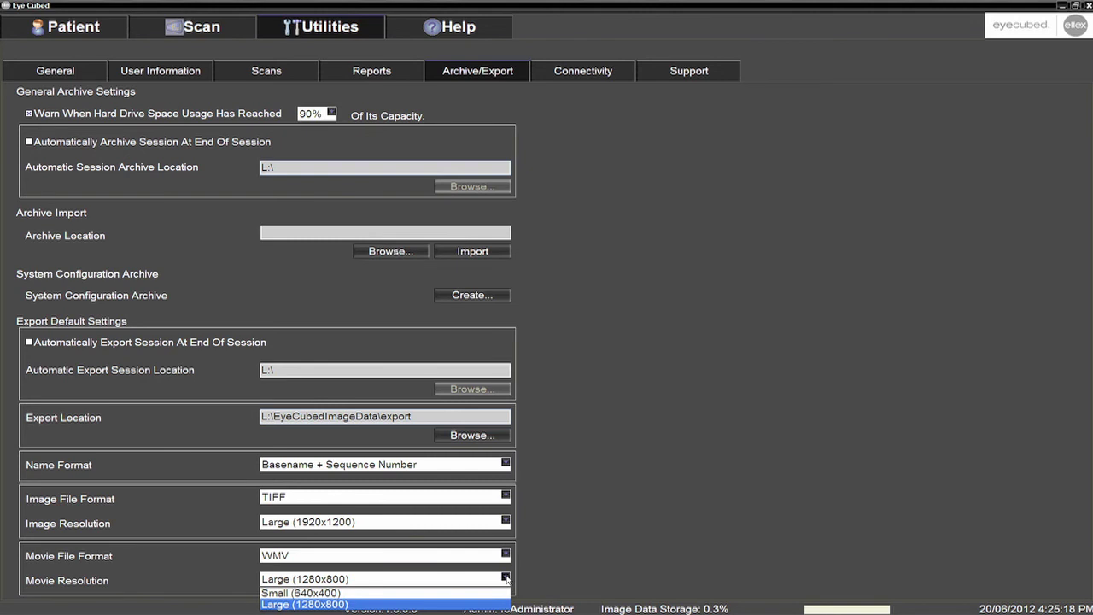
left_click(505, 579)
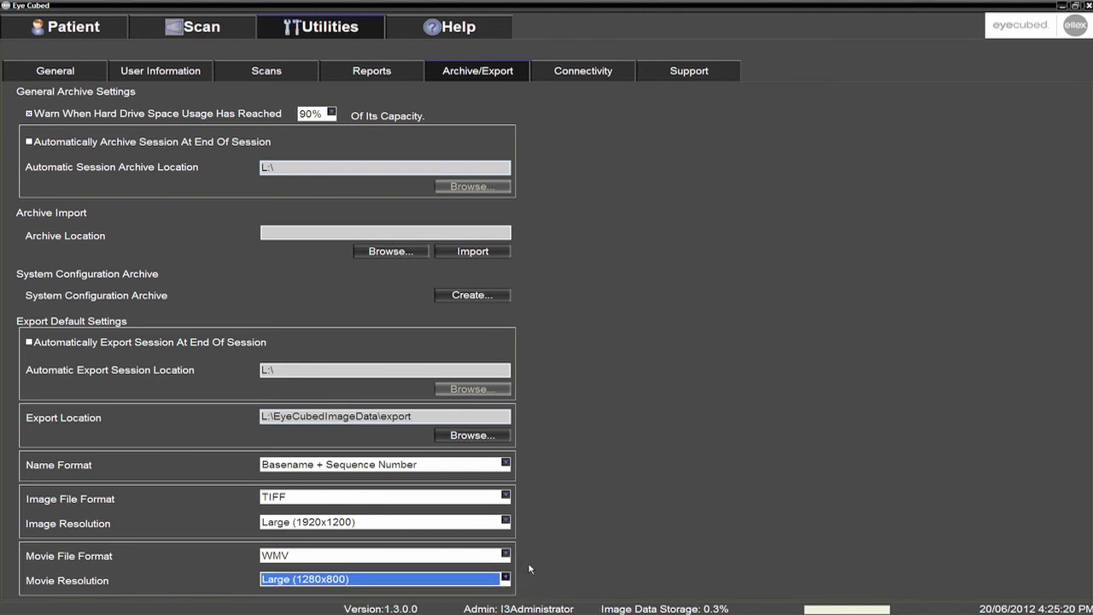
In the connectivity settings, open the Add Printer Wizard and cancel it without adding a printer.
left_click(566, 75)
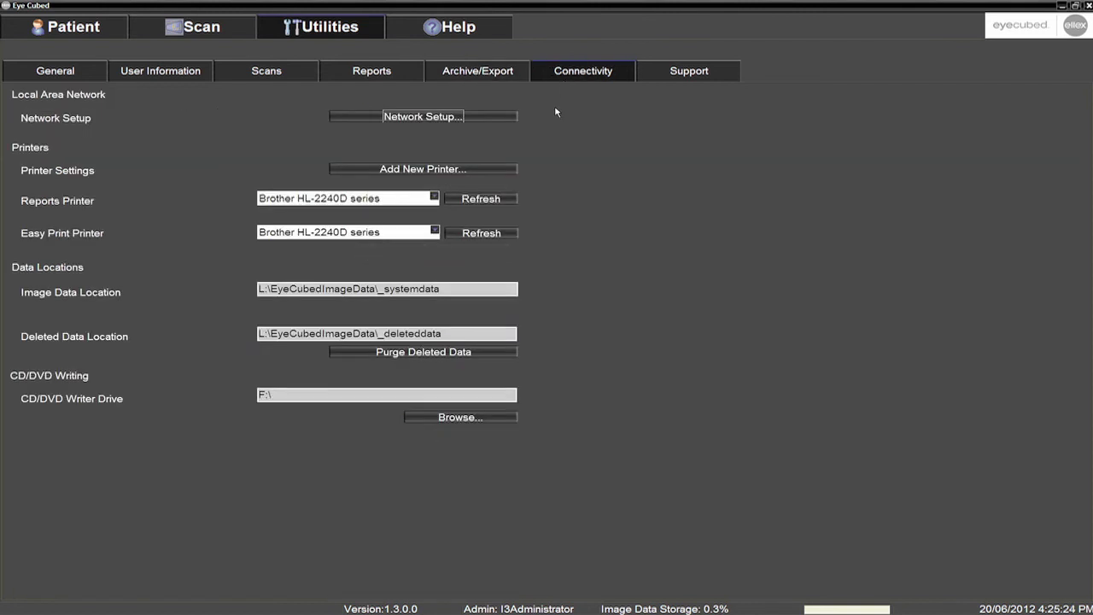
left_click(465, 174)
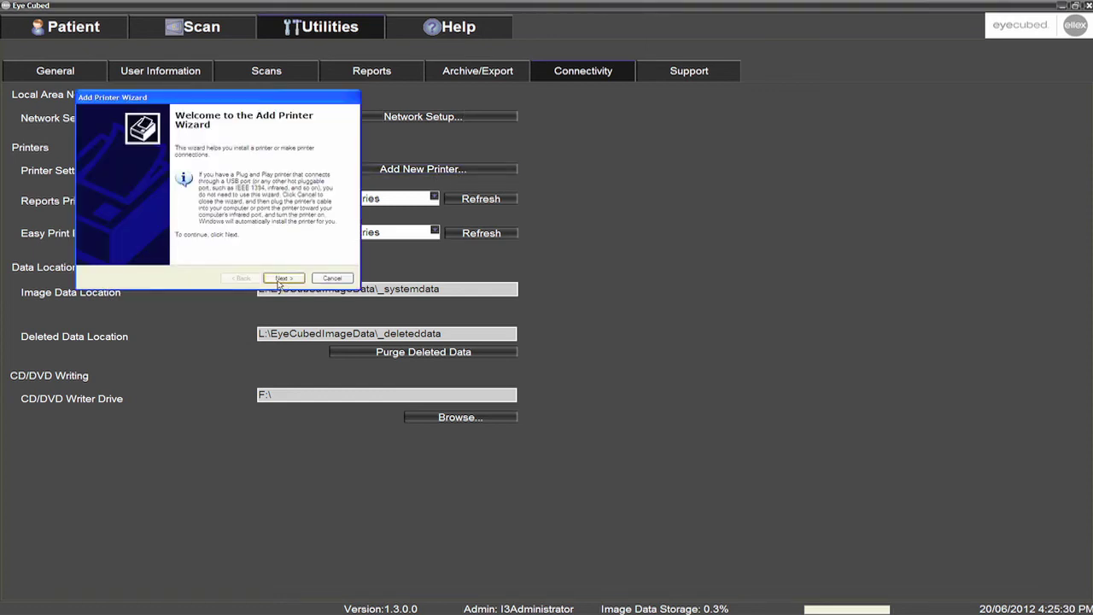
left_click(328, 280)
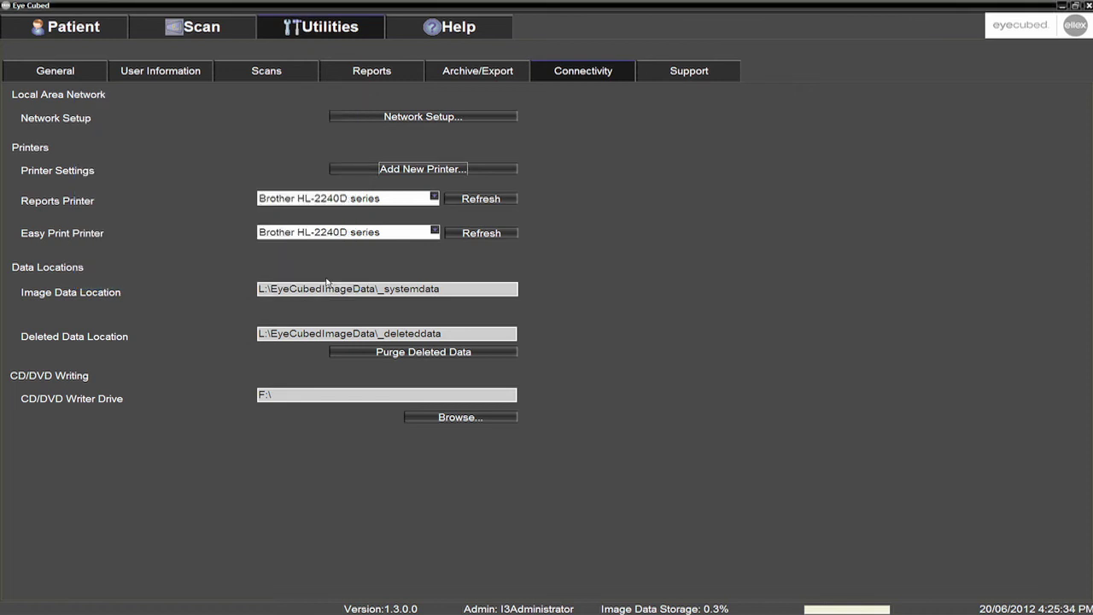
Select Brother HL-2240D series as both the reports printer and the Easy Print printer.
left_click(433, 198)
left_click(425, 212)
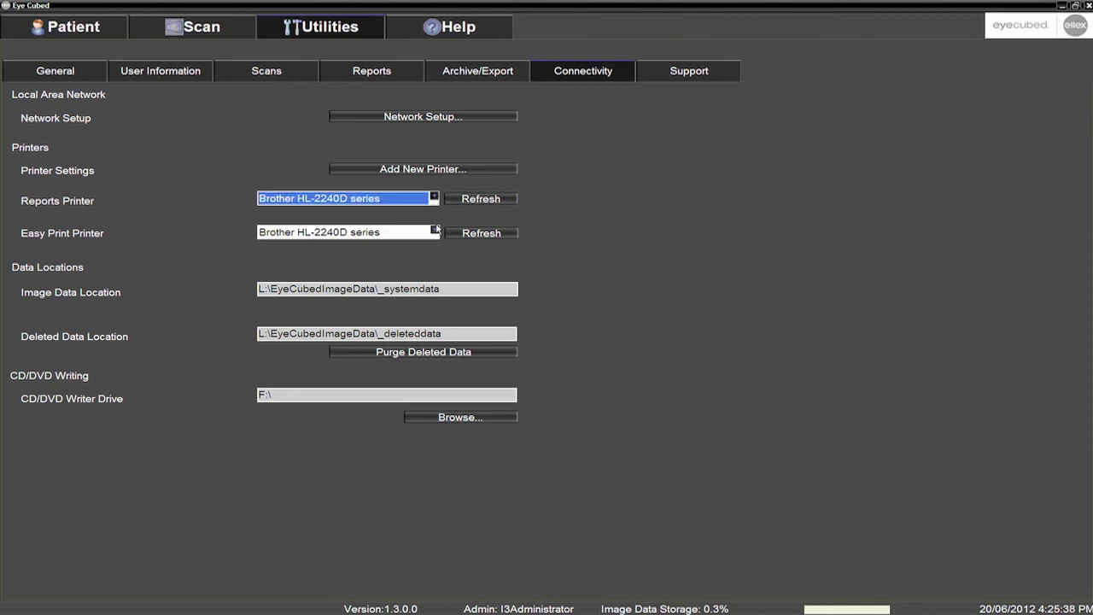
left_click(436, 232)
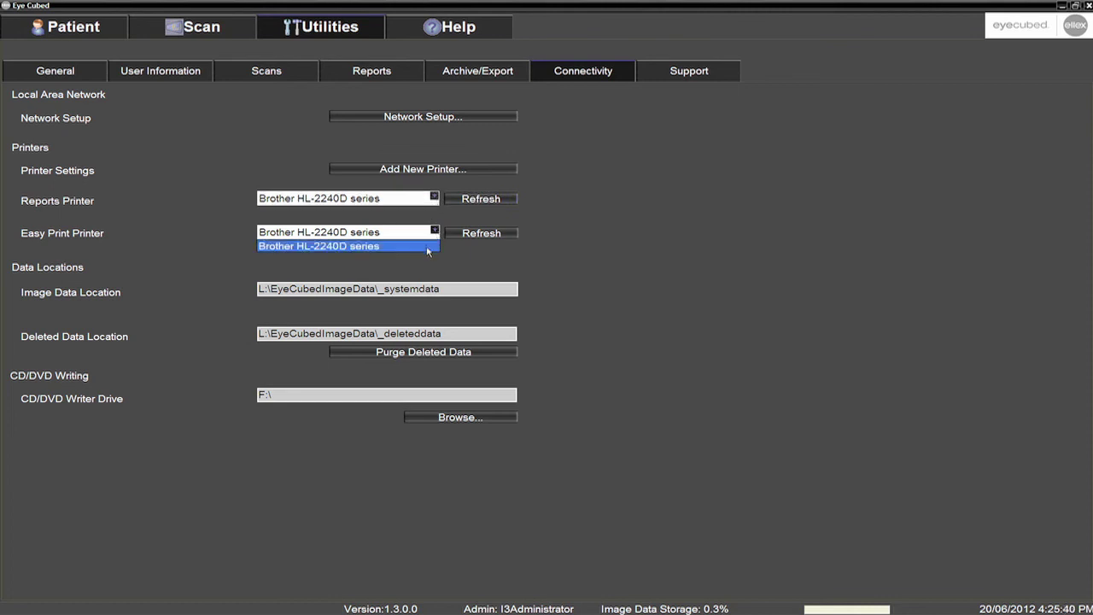
left_click(428, 250)
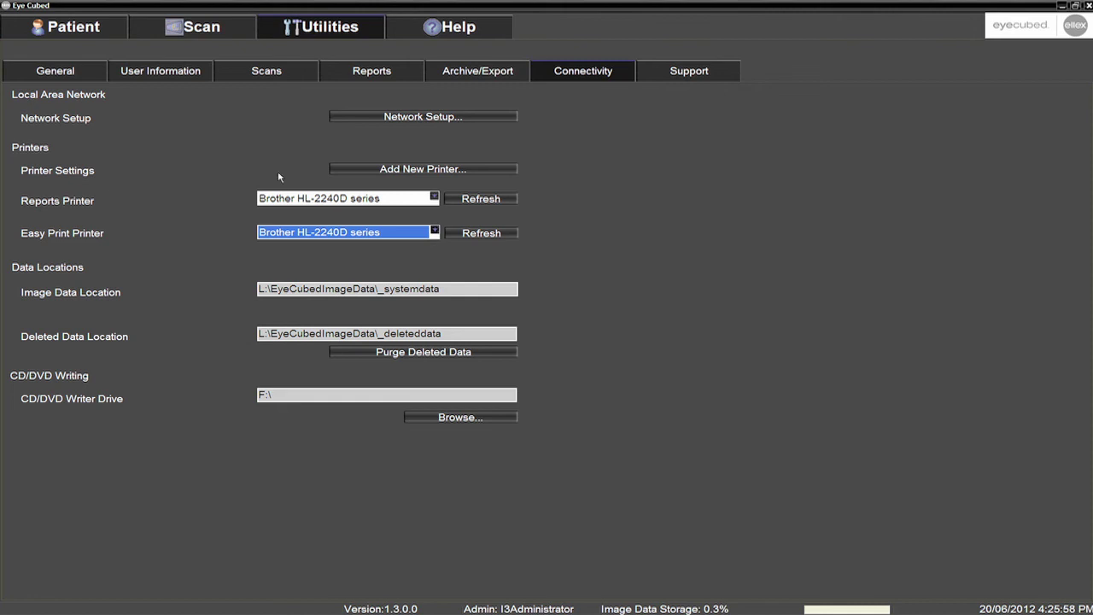
From the general settings, create a new user account named Eye Doctor with the Limited account type.
left_click(55, 73)
key("Tab")
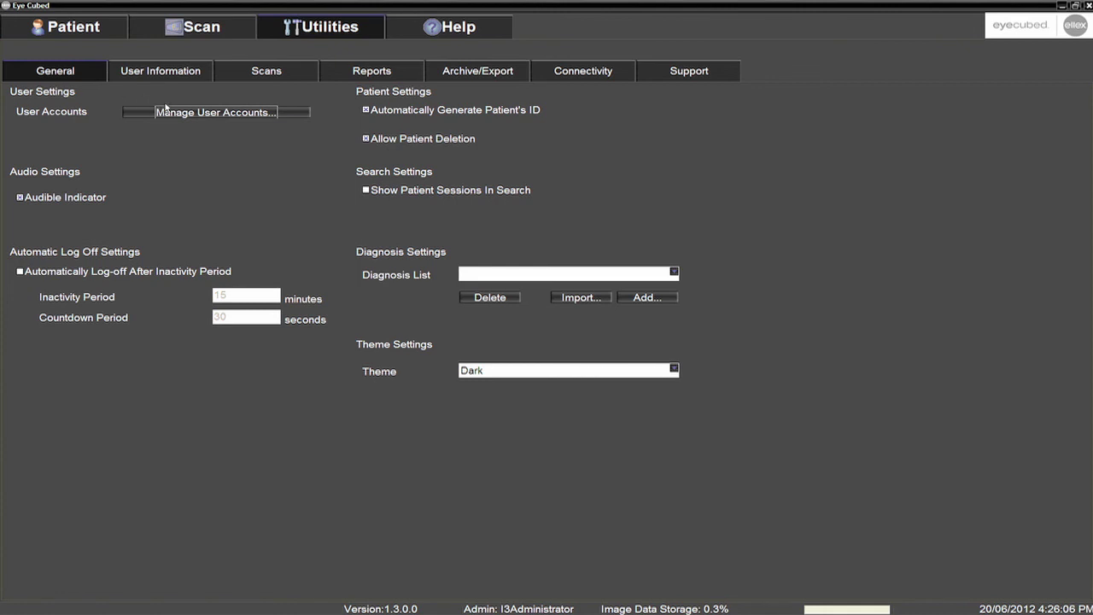
left_click(229, 115)
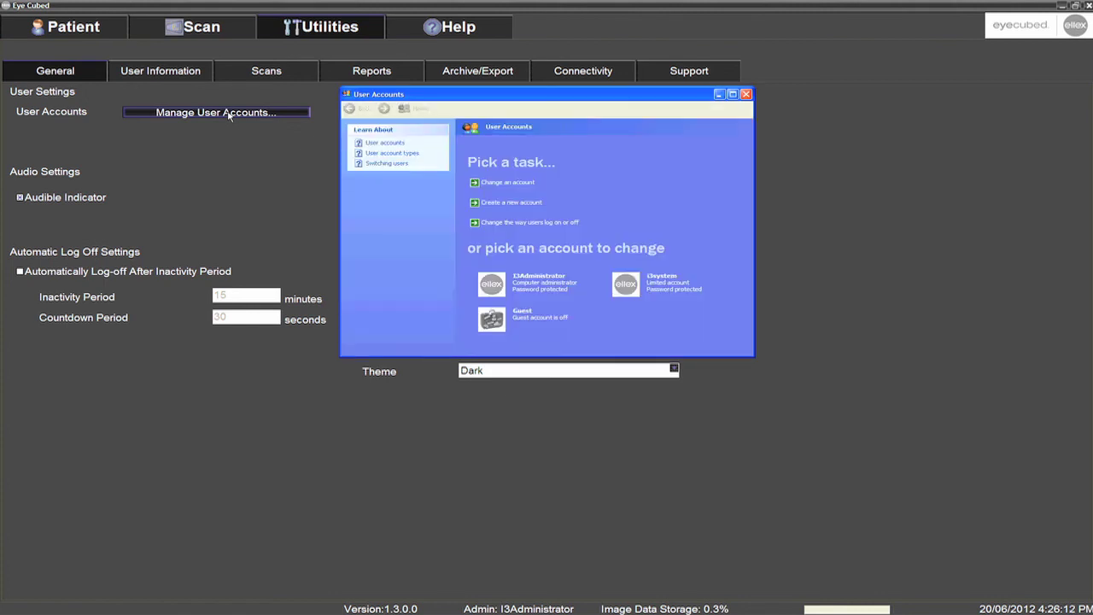
left_click(529, 205)
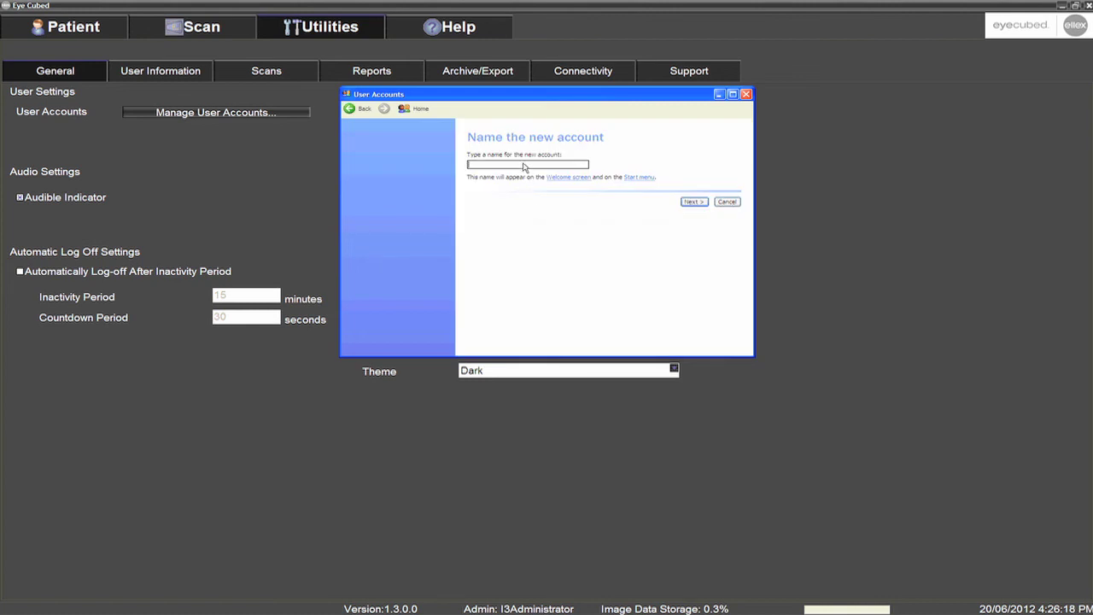
type("e Doctor")
left_click(696, 203)
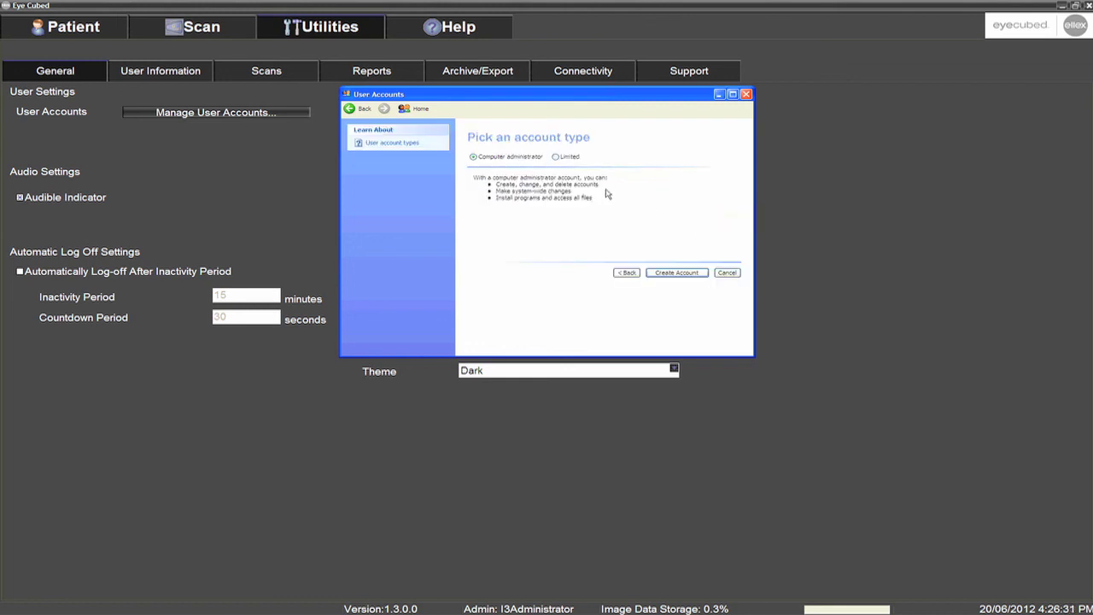
left_click(556, 156)
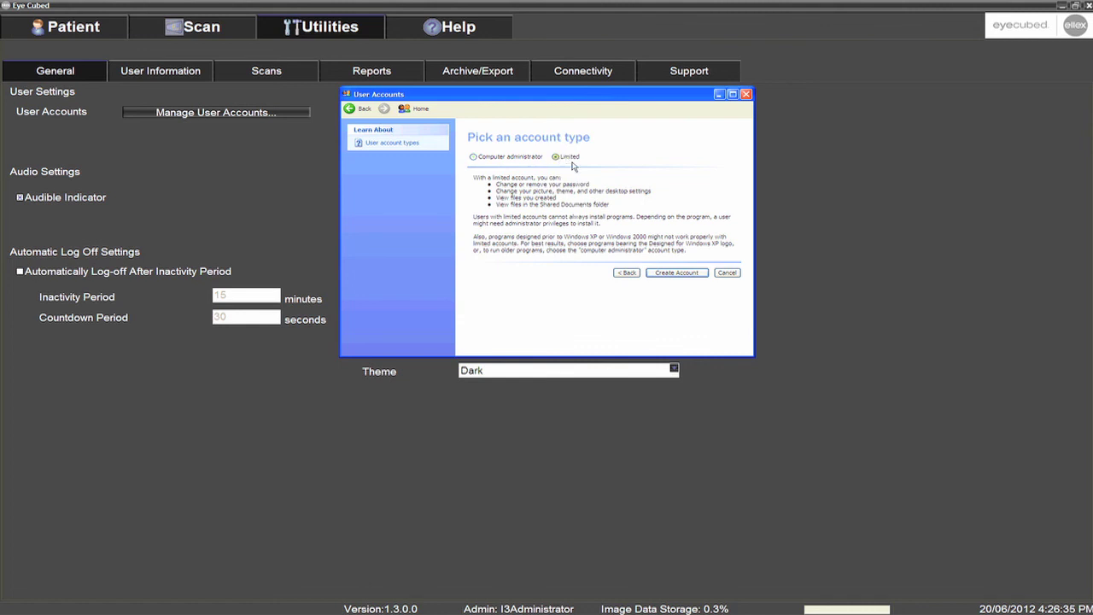
left_click(668, 273)
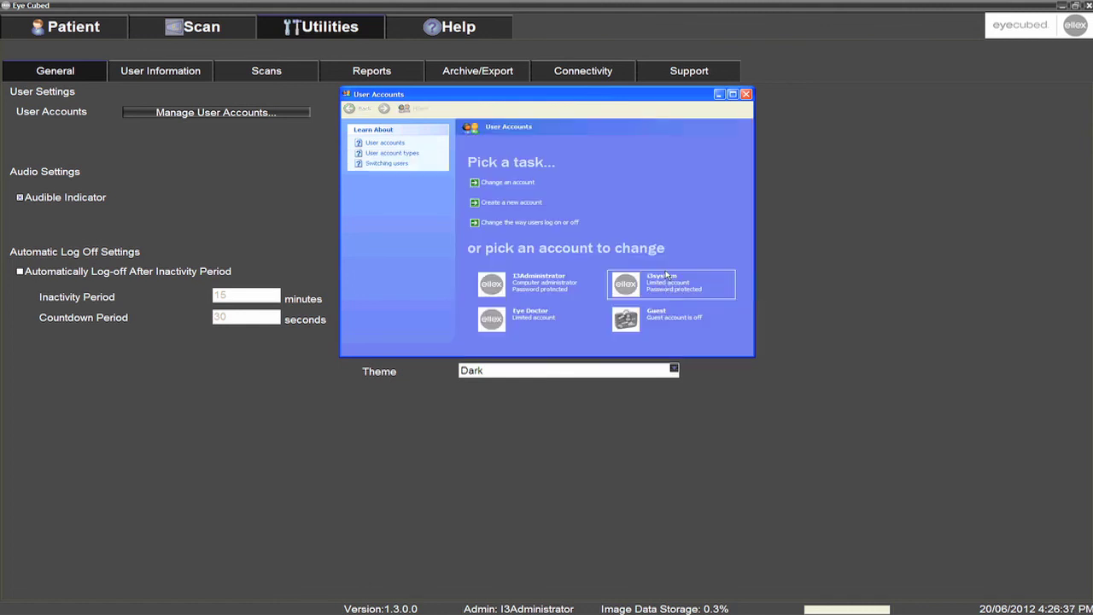
Create a password for the Eye Doctor account, entering the account password in both the new and confirmation fields.
left_click(541, 323)
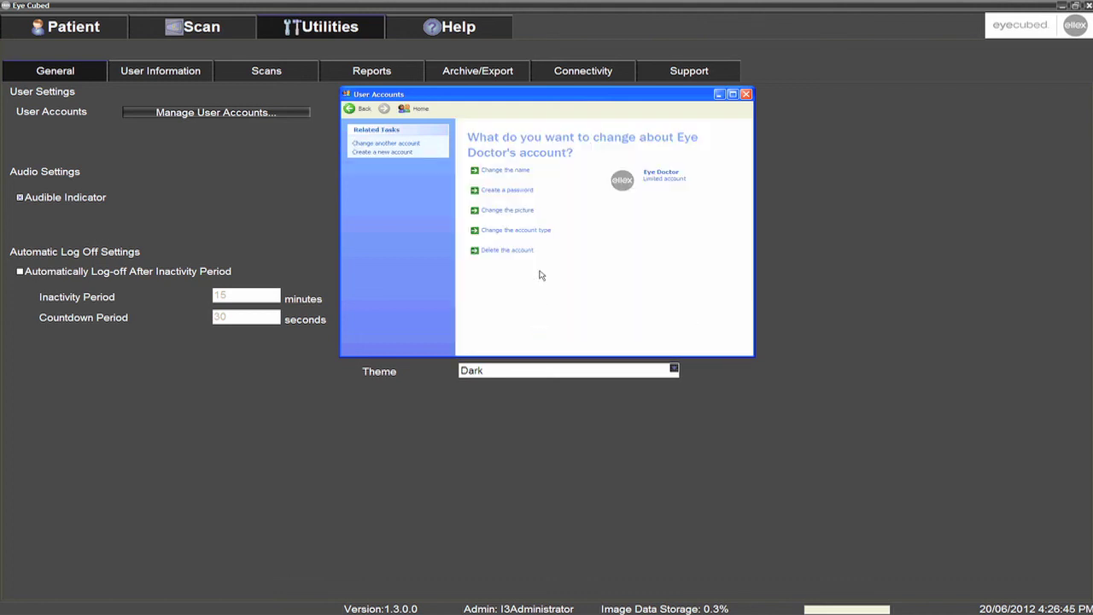
left_click(505, 191)
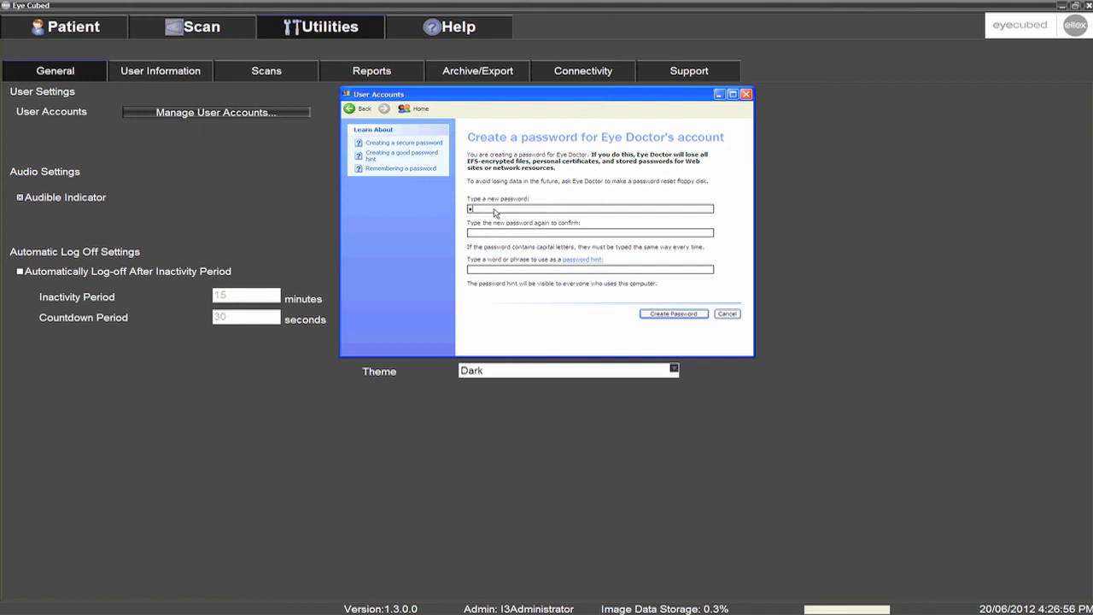
type("••••••")
left_click(483, 233)
type("••••••")
left_click(684, 314)
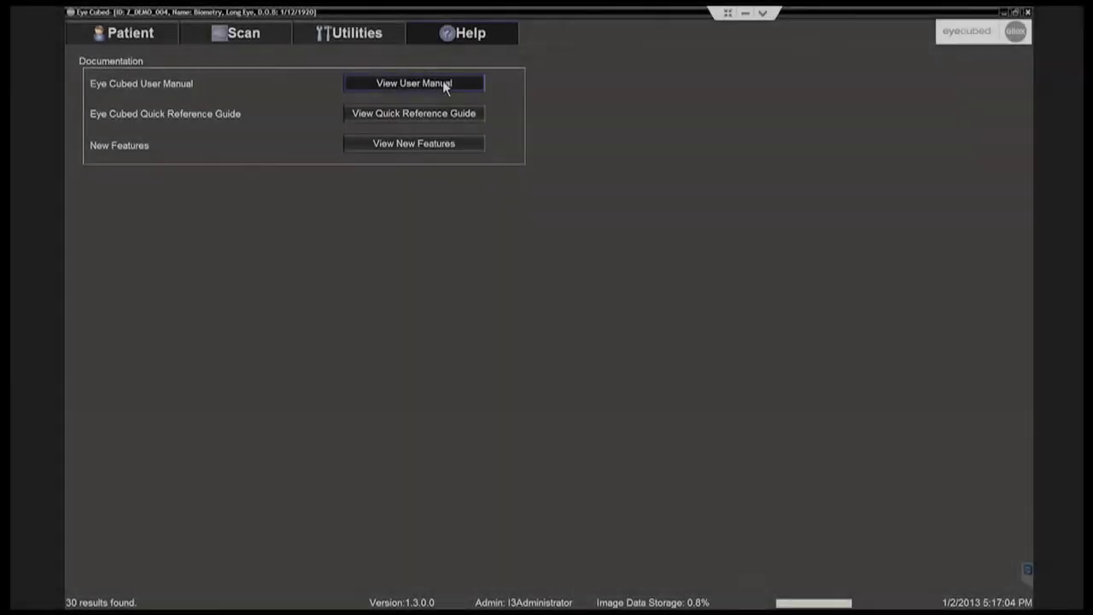
Open the Eye Cubed user manual and change how its pages are displayed.
left_click(443, 83)
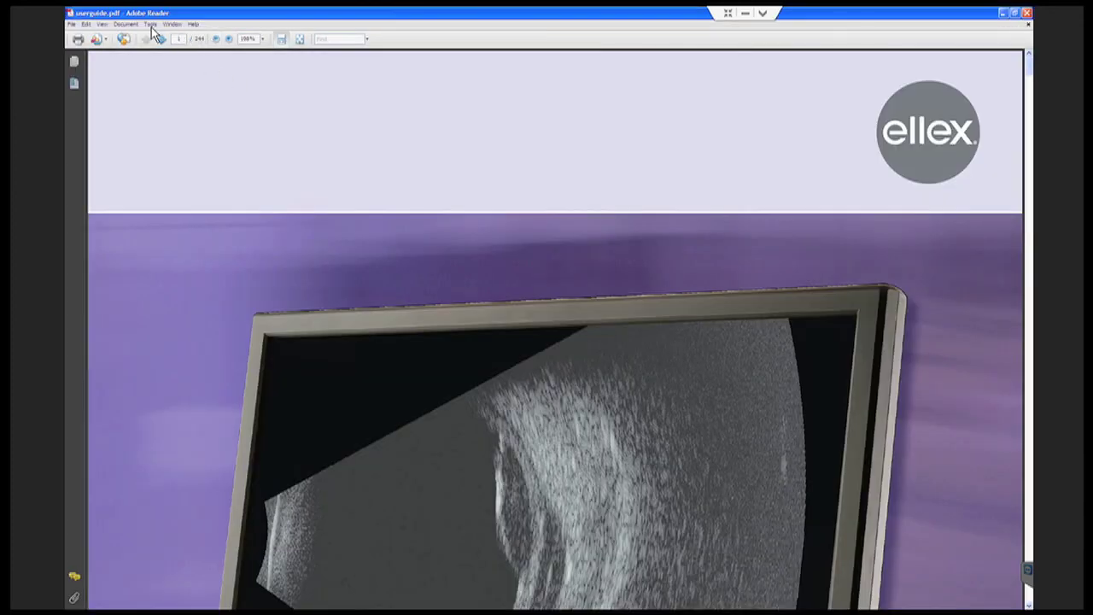
left_click(102, 24)
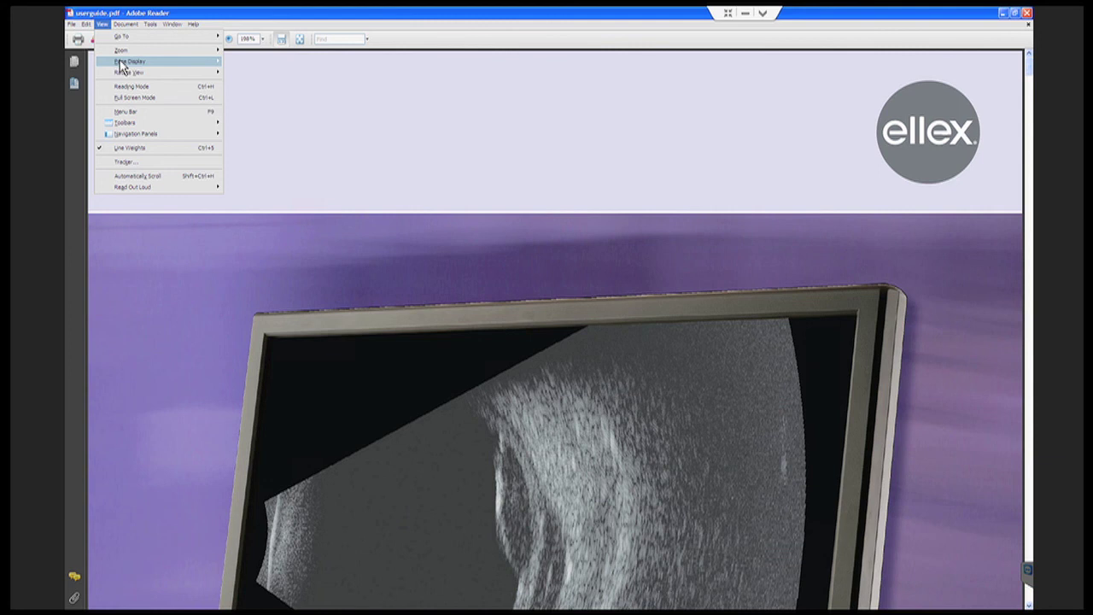
left_click(243, 84)
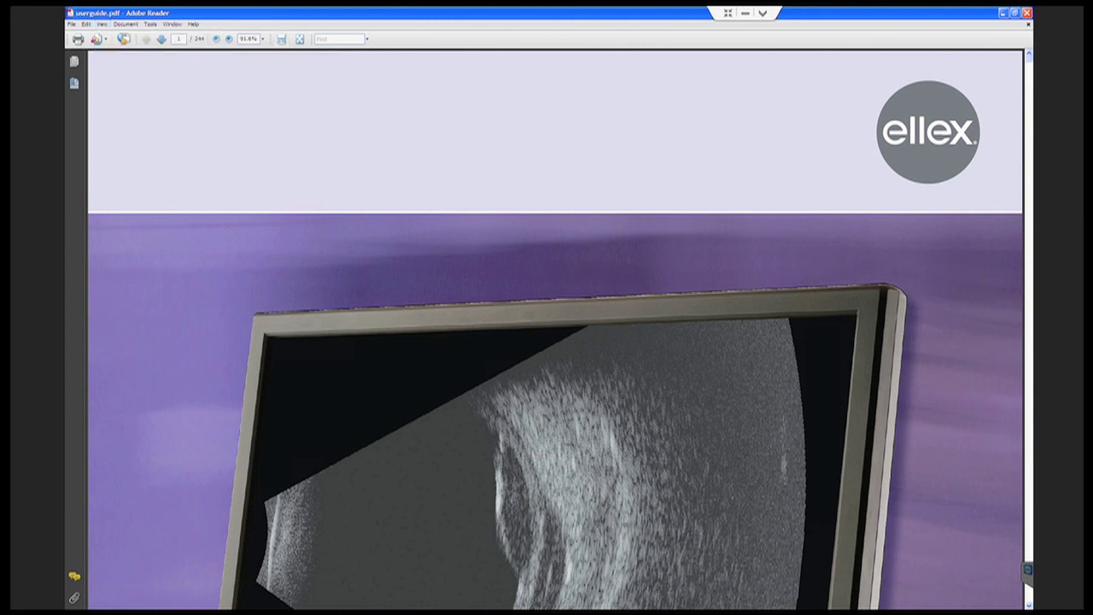